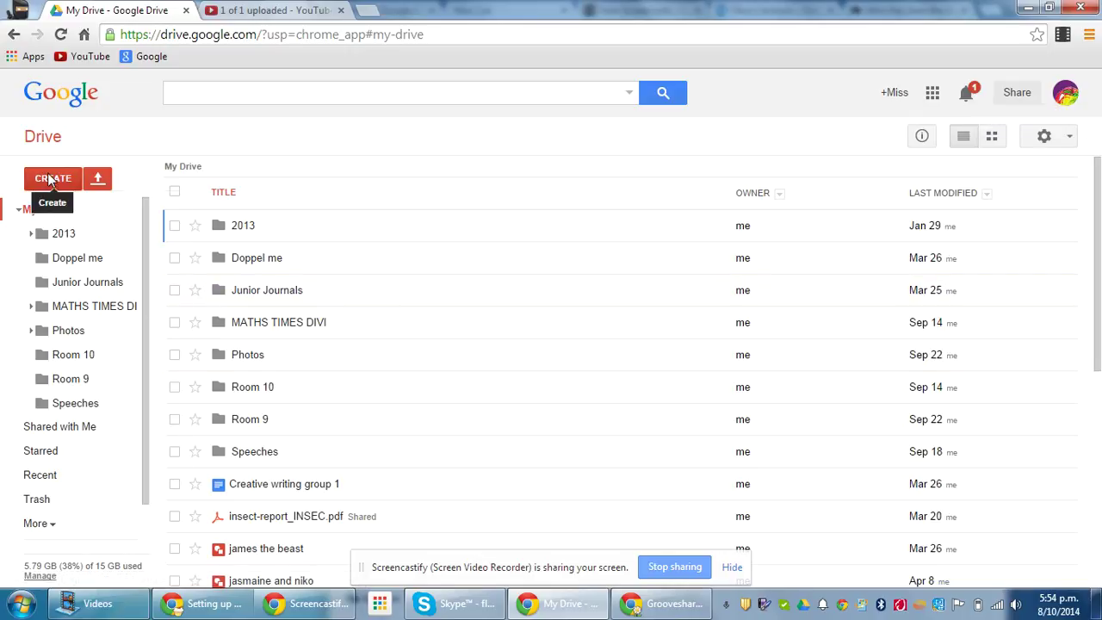
Step: Create a new folder in My Drive, naming it with the teacher's title and surname
{"action": "left_click", "coordinate": [50, 179]}
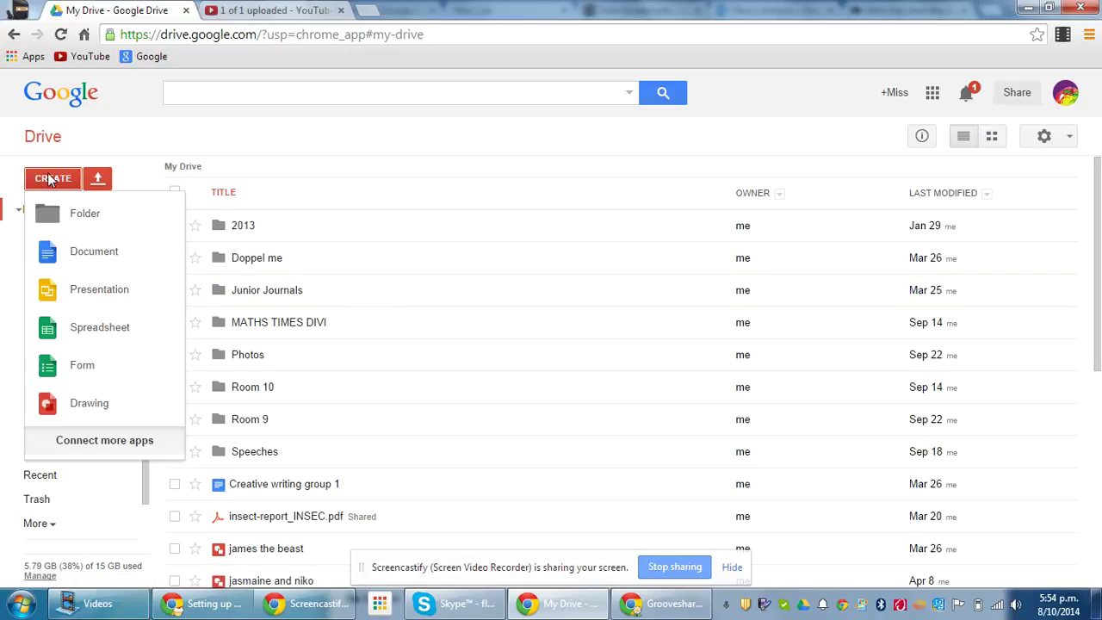
{"action": "left_click", "coordinate": [86, 214]}
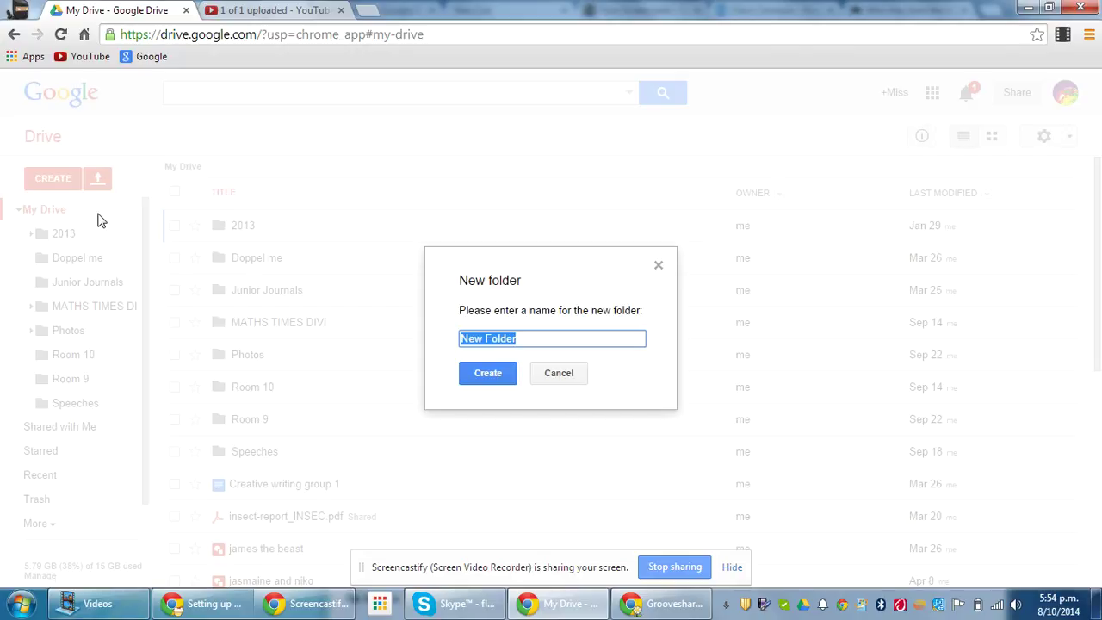
{"action": "type", "text": "Miss Carnegie"}
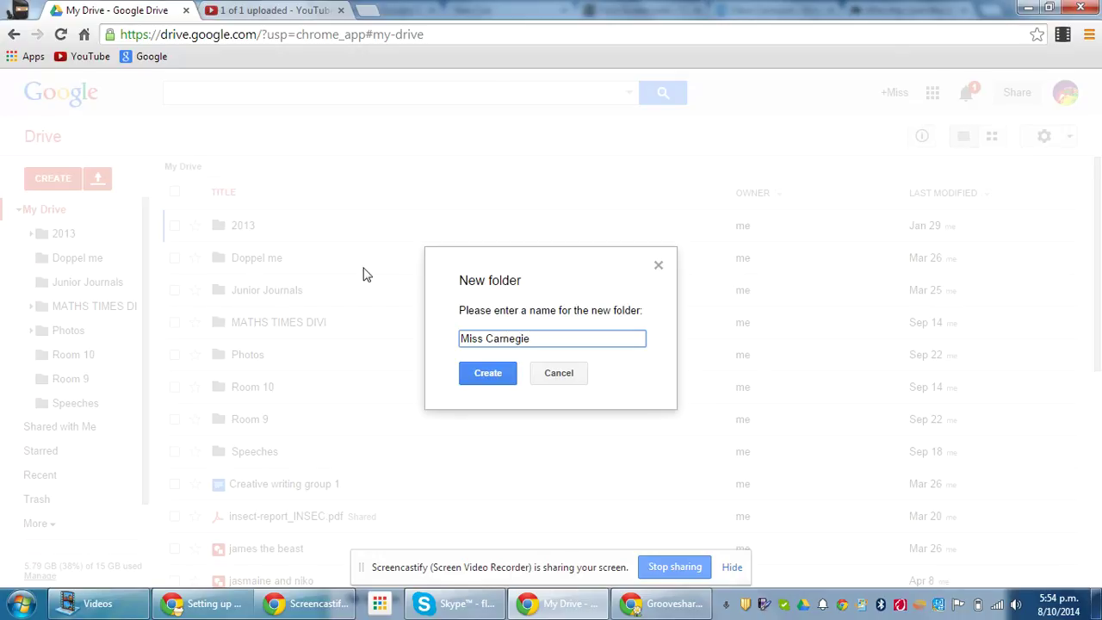
{"action": "left_click", "coordinate": [502, 382]}
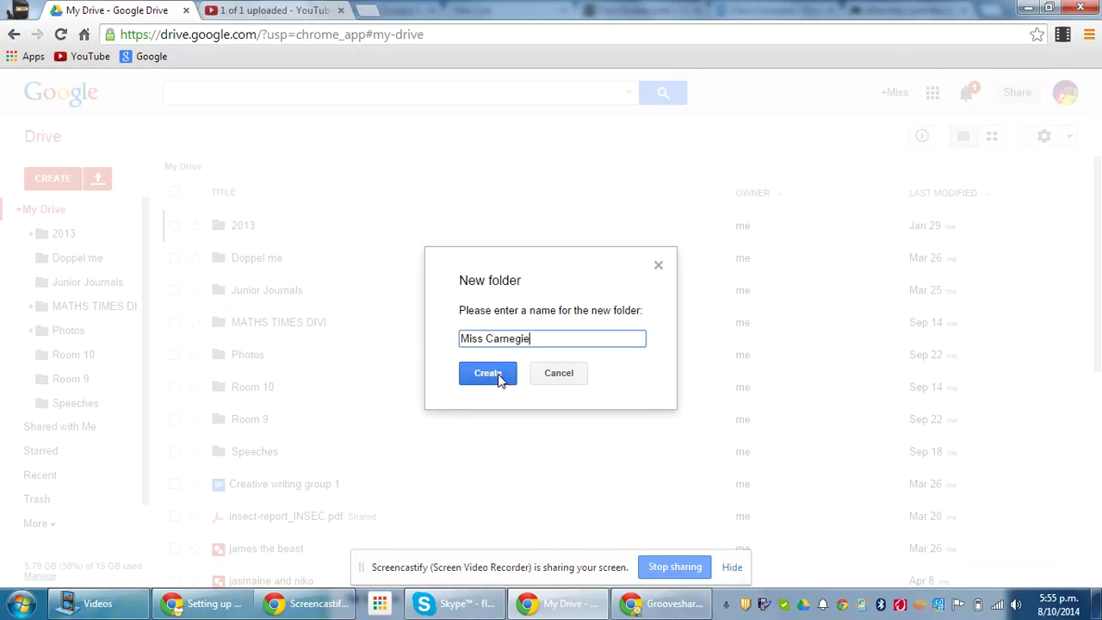
{"action": "left_click", "coordinate": [487, 373]}
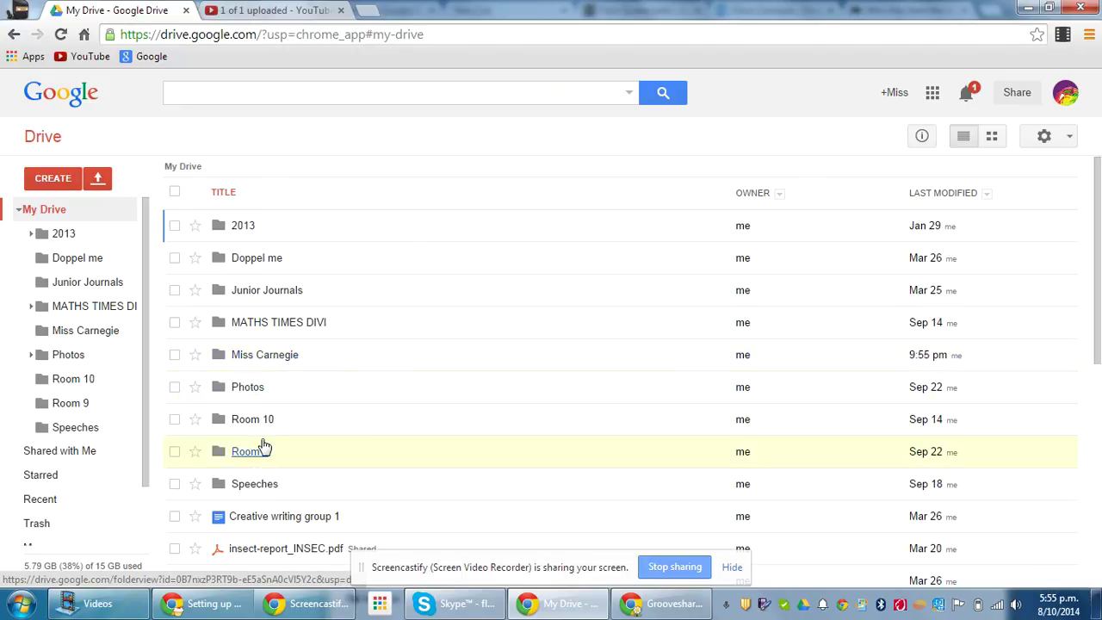
Step: Open the folder named after the teacher and create a new Google document inside it
{"action": "left_click", "coordinate": [268, 356]}
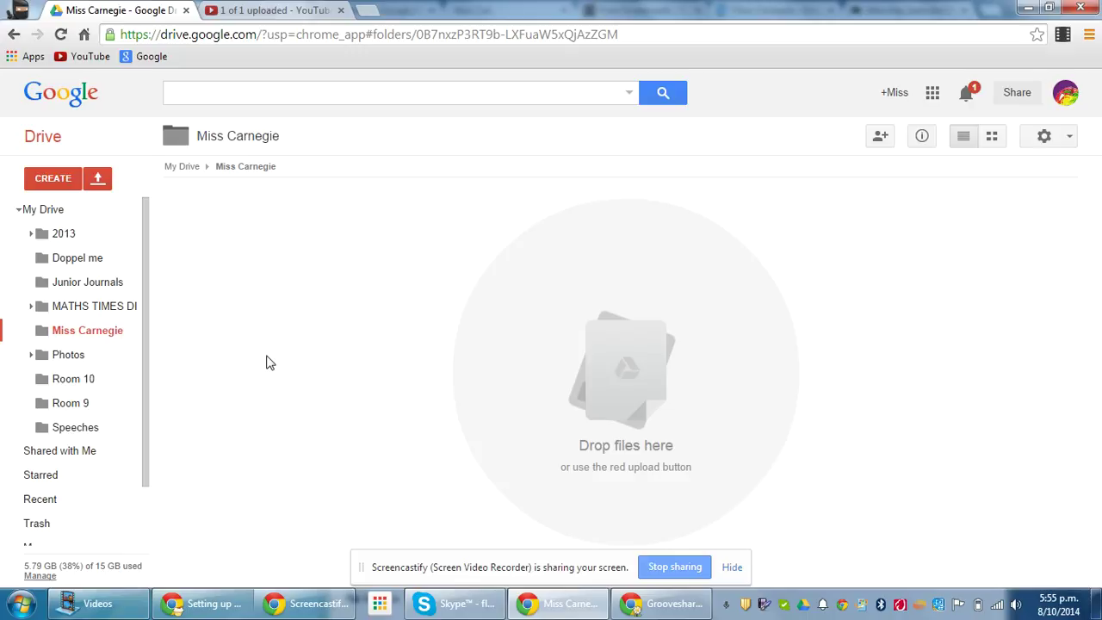
{"action": "left_click", "coordinate": [54, 181]}
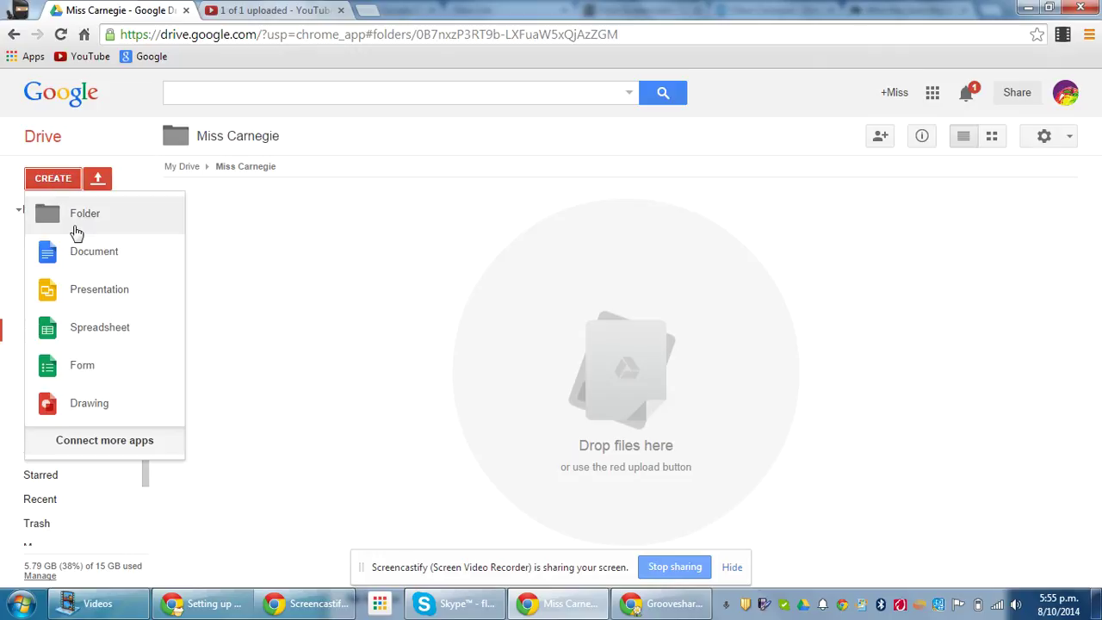
{"action": "left_click", "coordinate": [103, 260]}
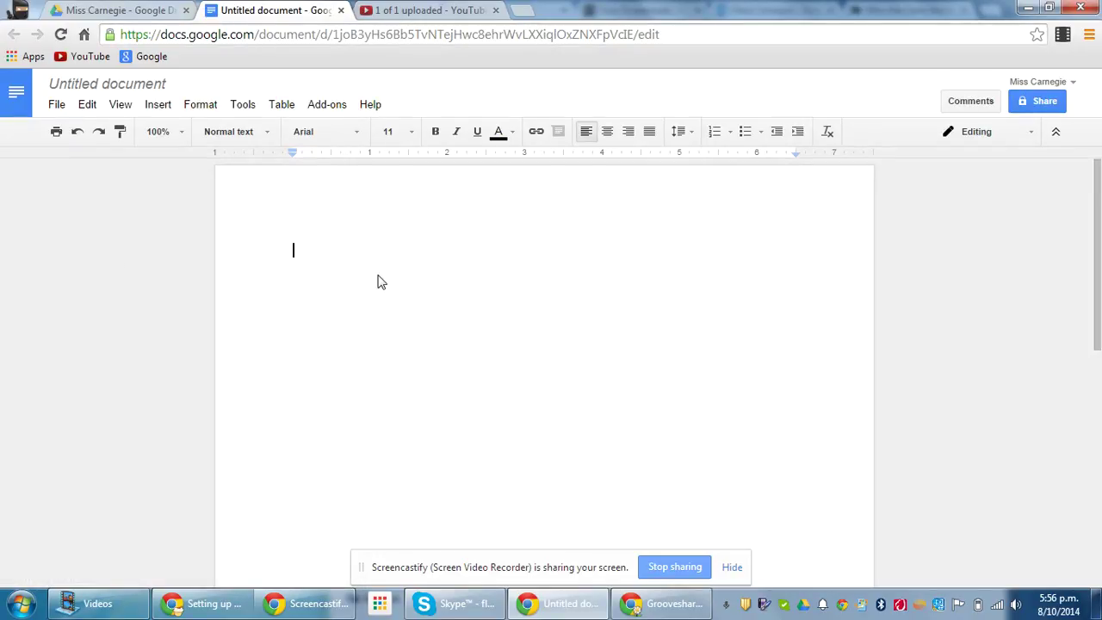
Step: Review the learning goal and the first success criterion on the "Creating a Word Document" slide, and return to the new document
{"action": "left_click", "coordinate": [216, 606]}
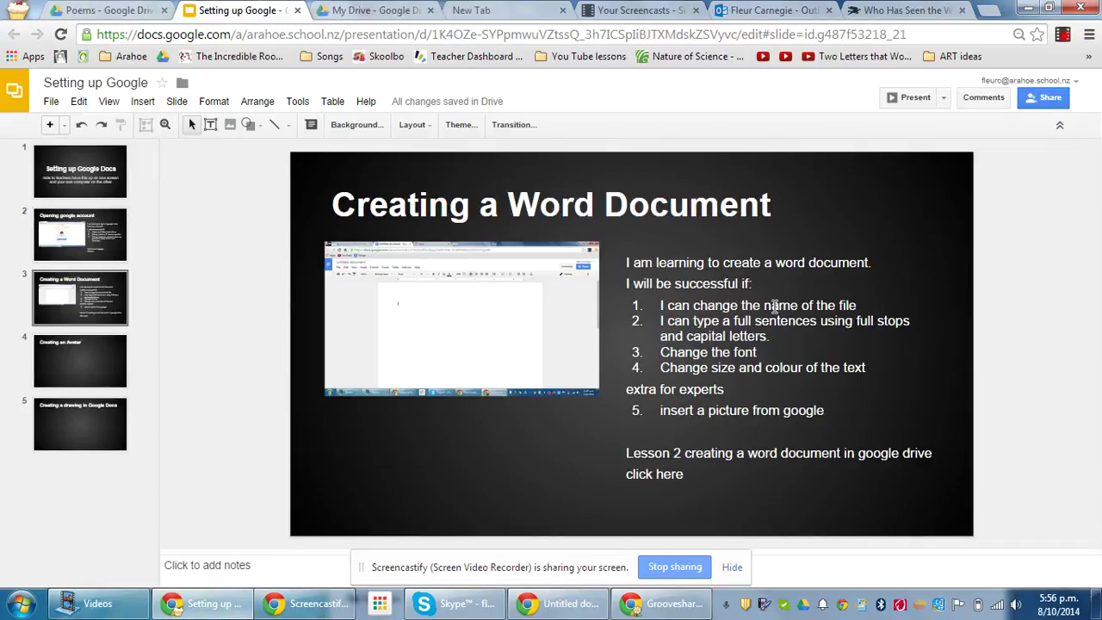
{"action": "left_click_drag", "start_coordinate": [627, 262], "coordinate": [871, 262]}
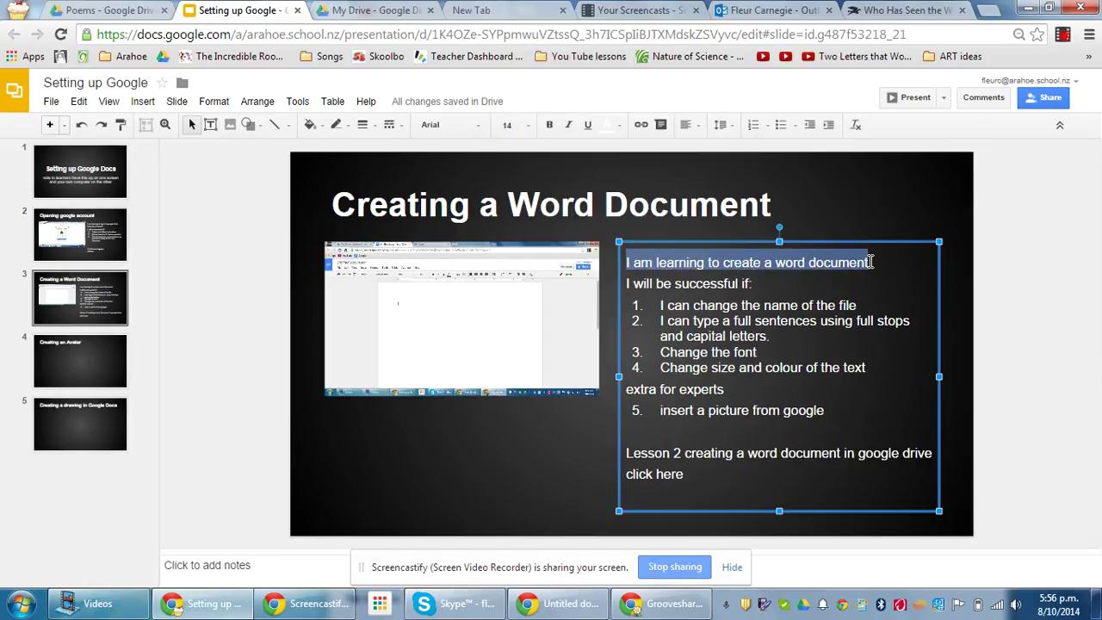
{"action": "left_click_drag", "start_coordinate": [859, 305], "coordinate": [655, 303]}
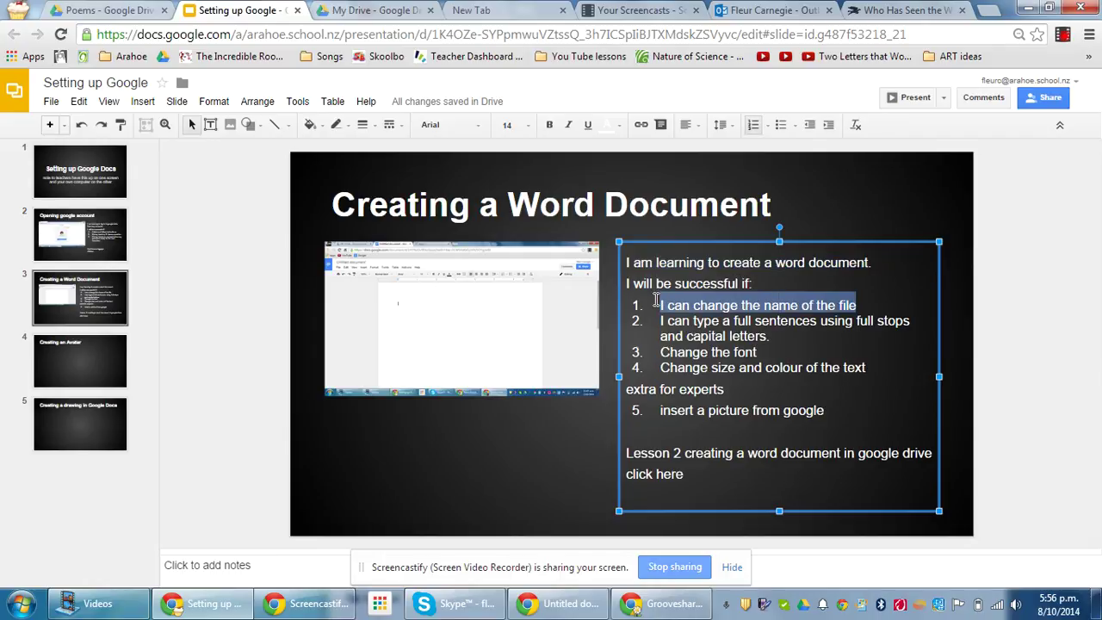
{"action": "key", "text": "alt+Tab"}
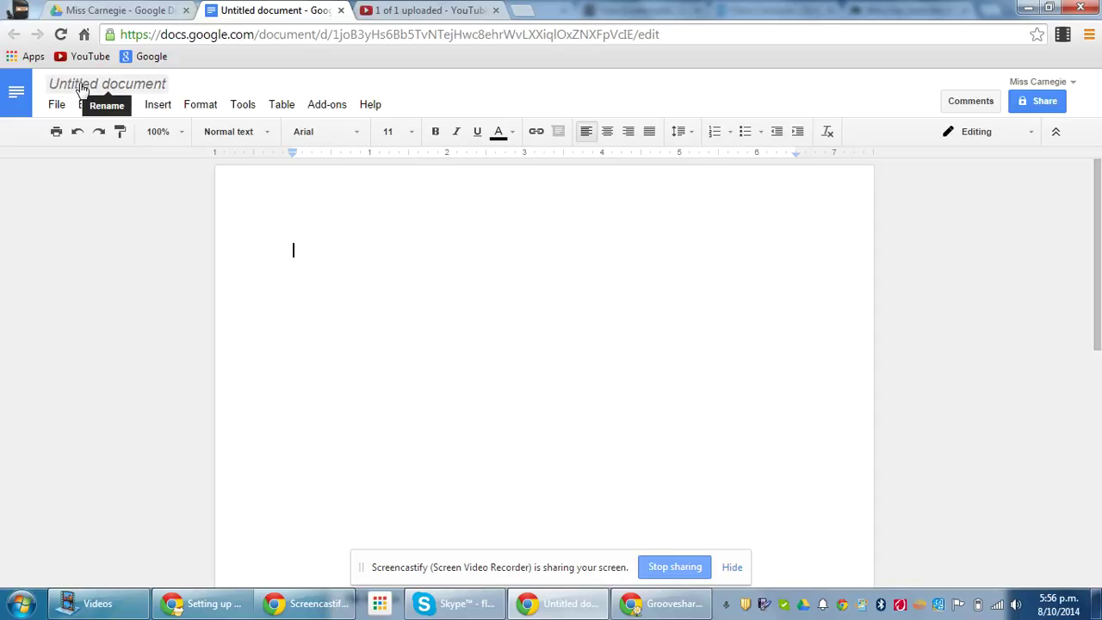
Step: Rename the untitled document with the teacher's title and surname followed by "Poem"
{"action": "left_click", "coordinate": [131, 86]}
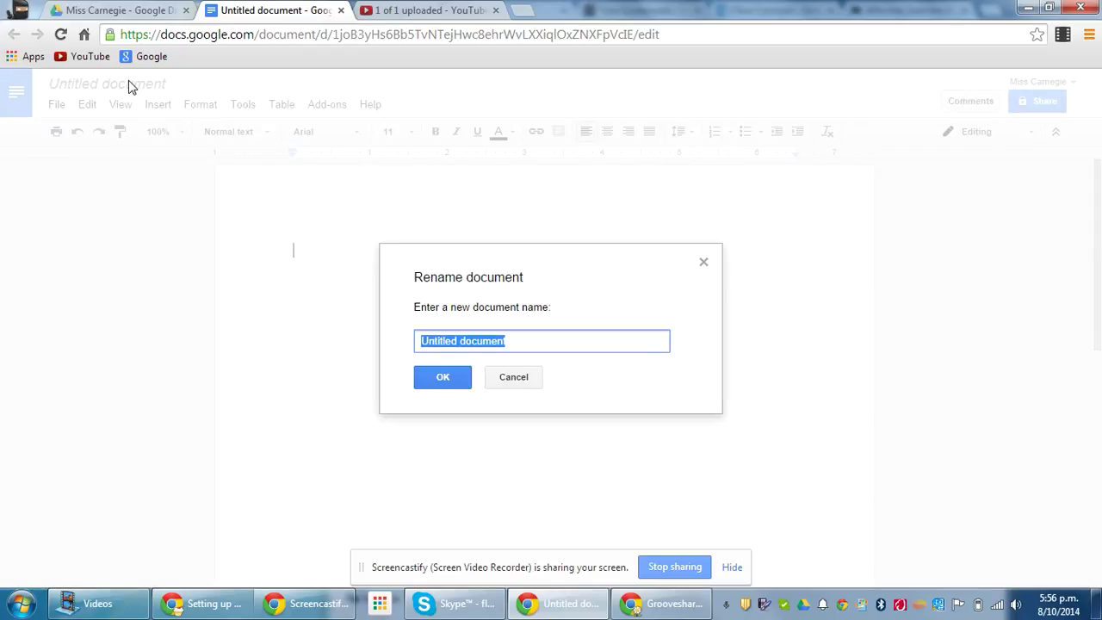
{"action": "type", "text": "Miss Carnegie"}
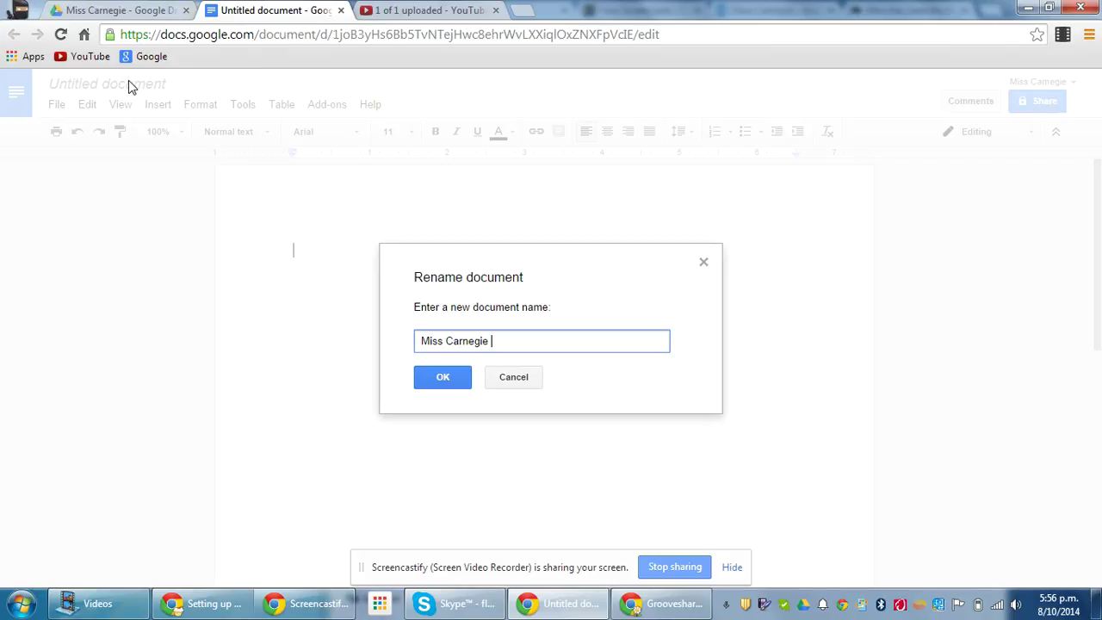
{"action": "type", "text": "Poem"}
{"action": "left_click", "coordinate": [444, 373]}
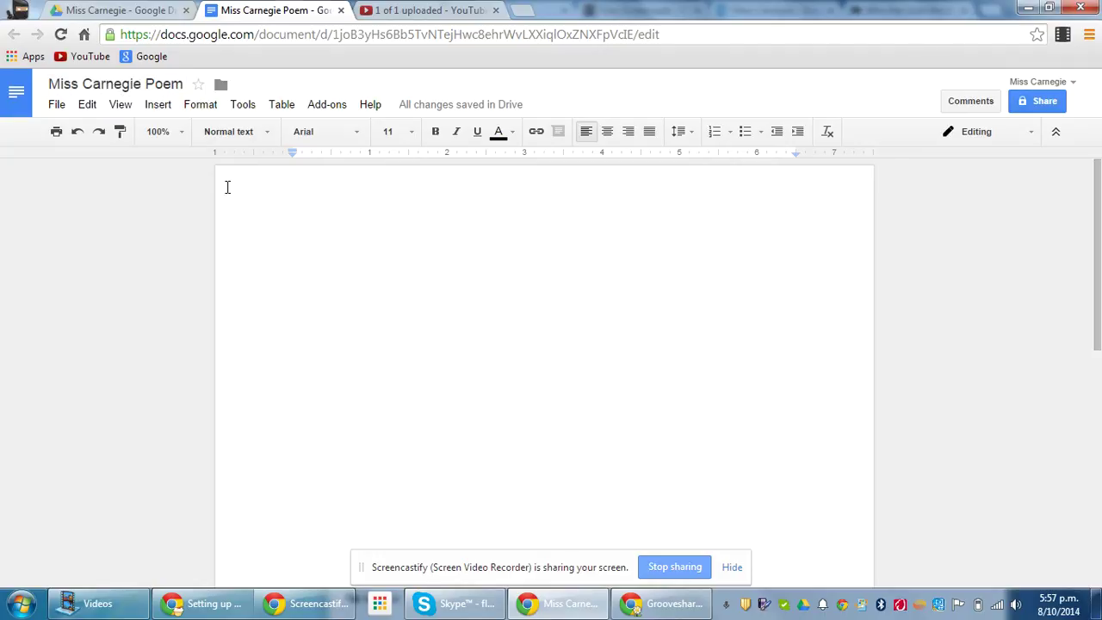
Step: Check the remaining success criteria in the Setting up Google presentation and return to the poem document
{"action": "mouse_move", "coordinate": [412, 113]}
{"action": "left_click", "coordinate": [211, 606]}
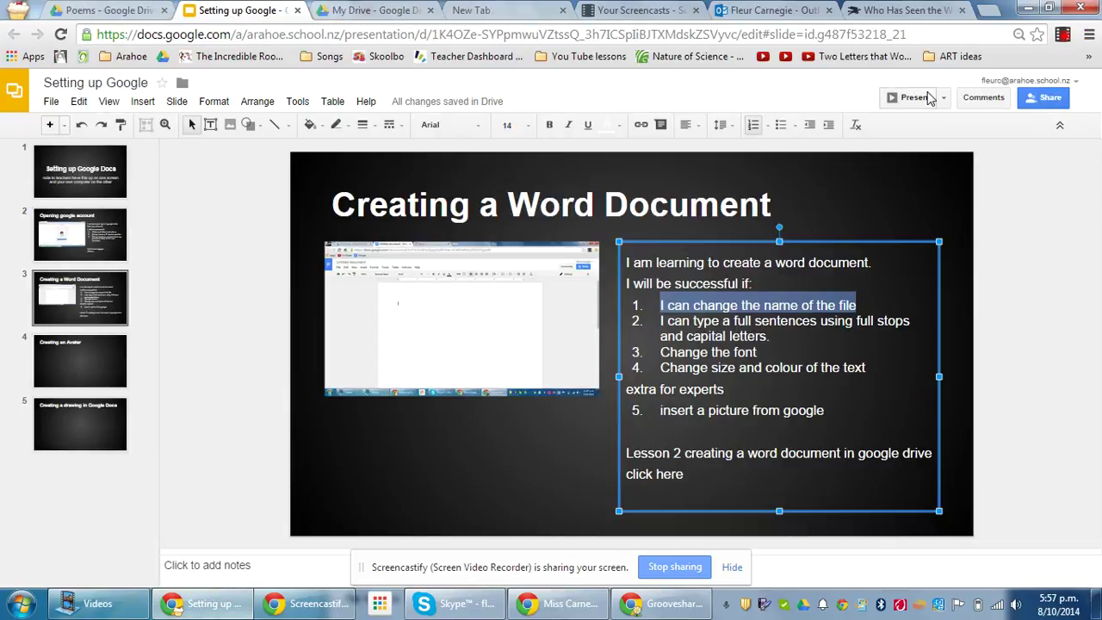
{"action": "key", "text": "alt+Tab"}
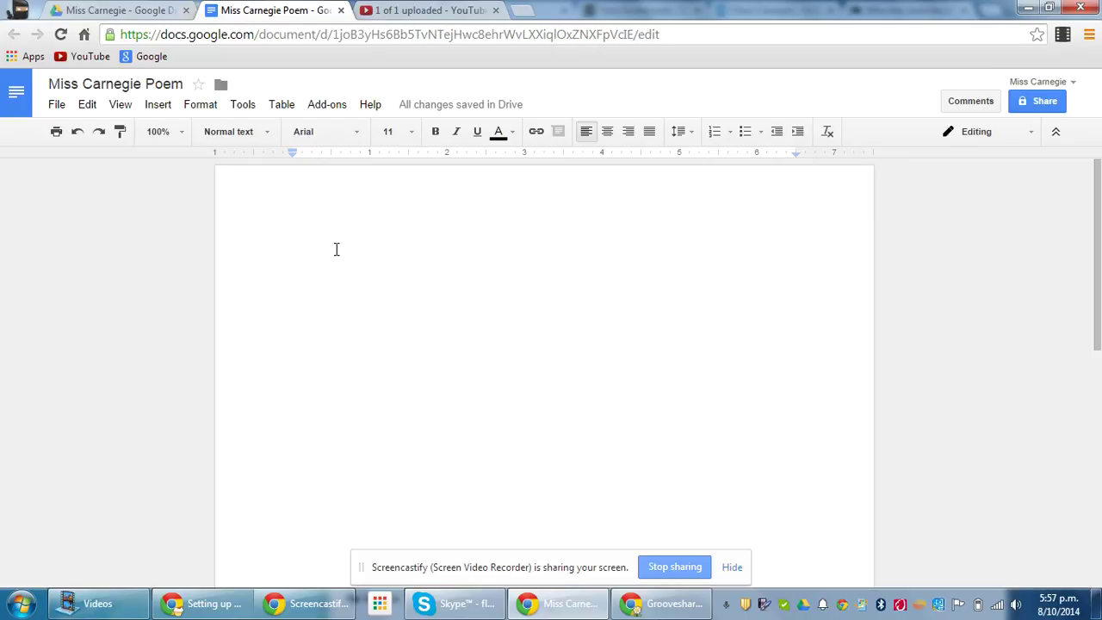
Step: Enter the poem title "Who Has Seen The Wind" on the first line of the document
{"action": "type", "text": "W"}
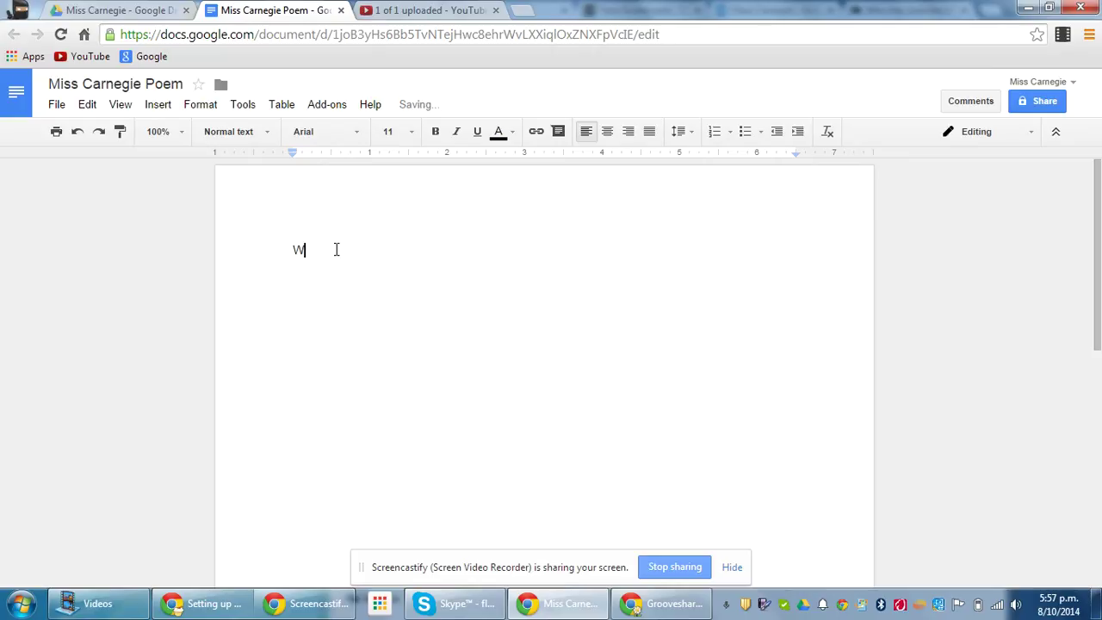
{"action": "type", "text": "ho"}
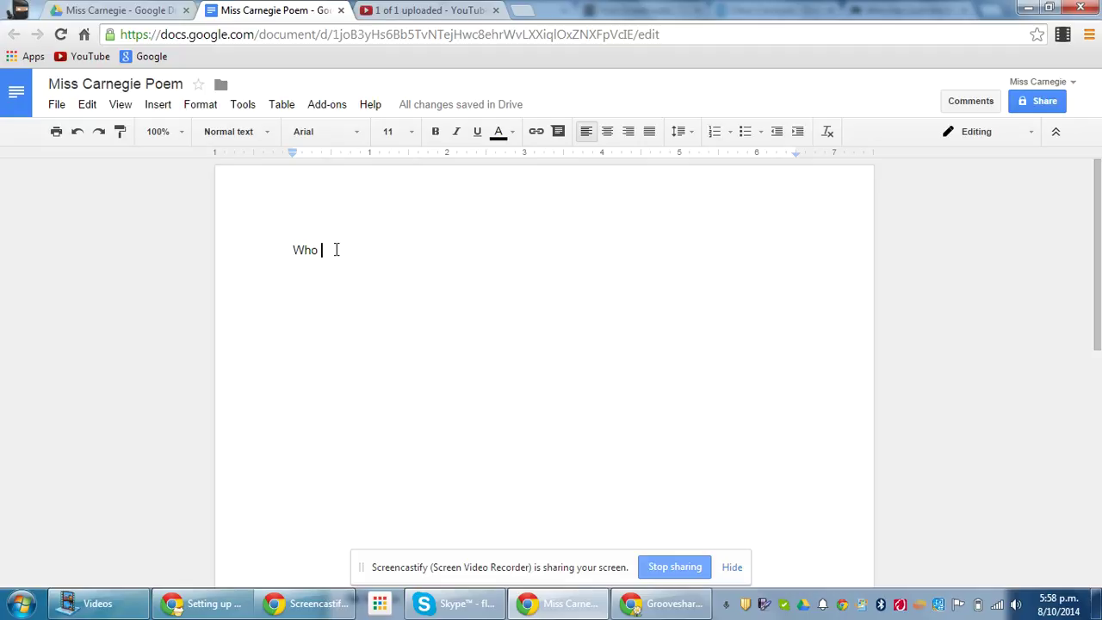
{"action": "type", "text": "H"}
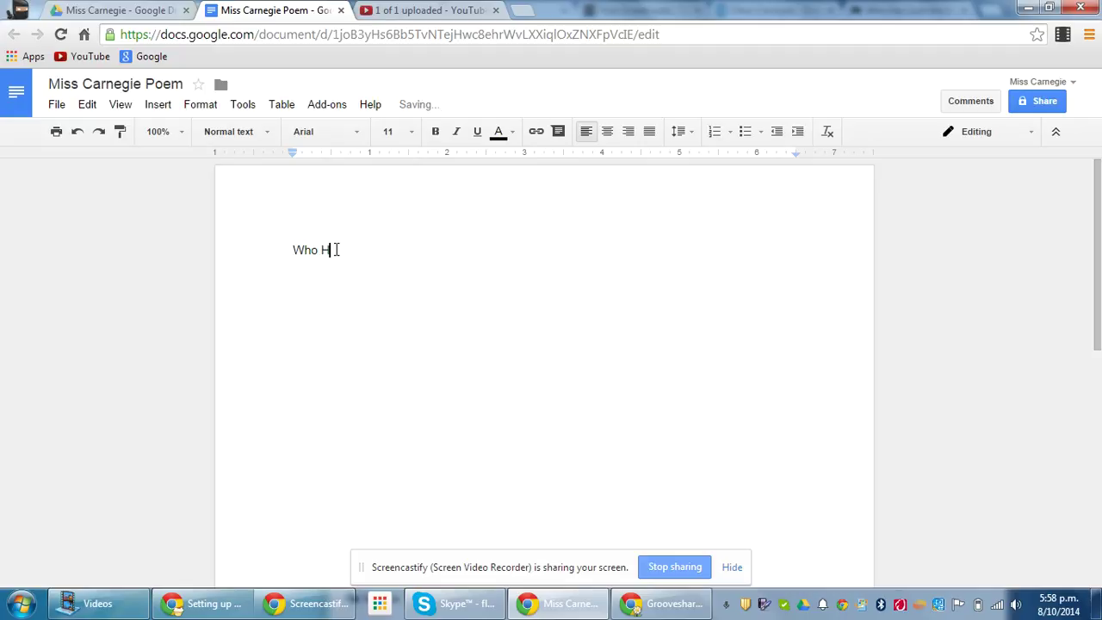
{"action": "type", "text": "as Seen The Wind"}
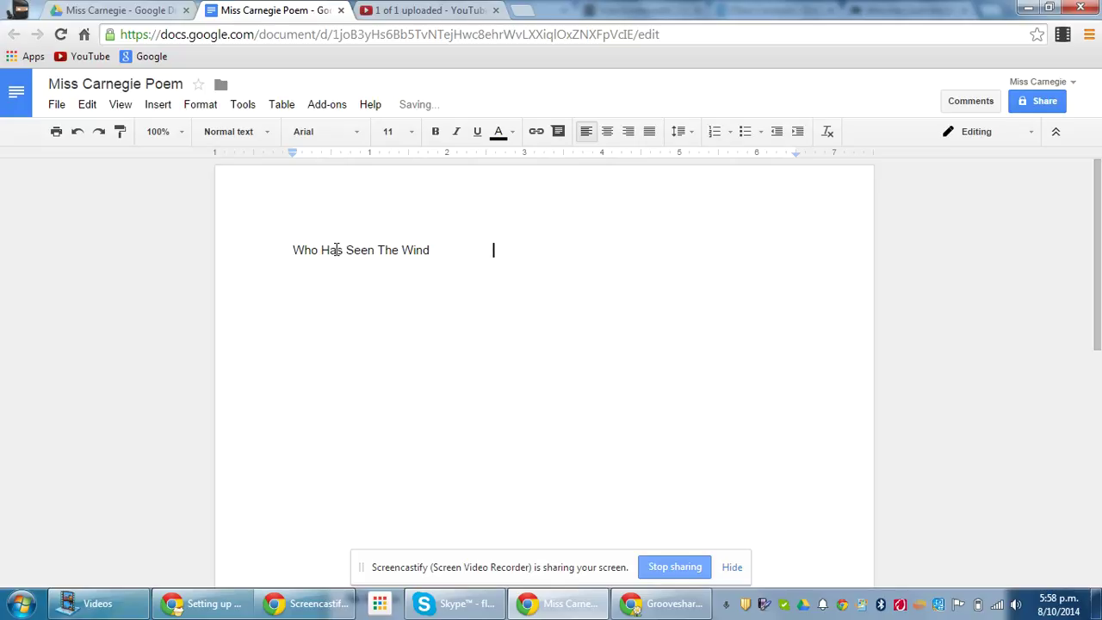
Step: Delete the extra spaces after "Wind" in the title line and start a new line below it
{"action": "key", "text": "ctrl+shift+Left"}
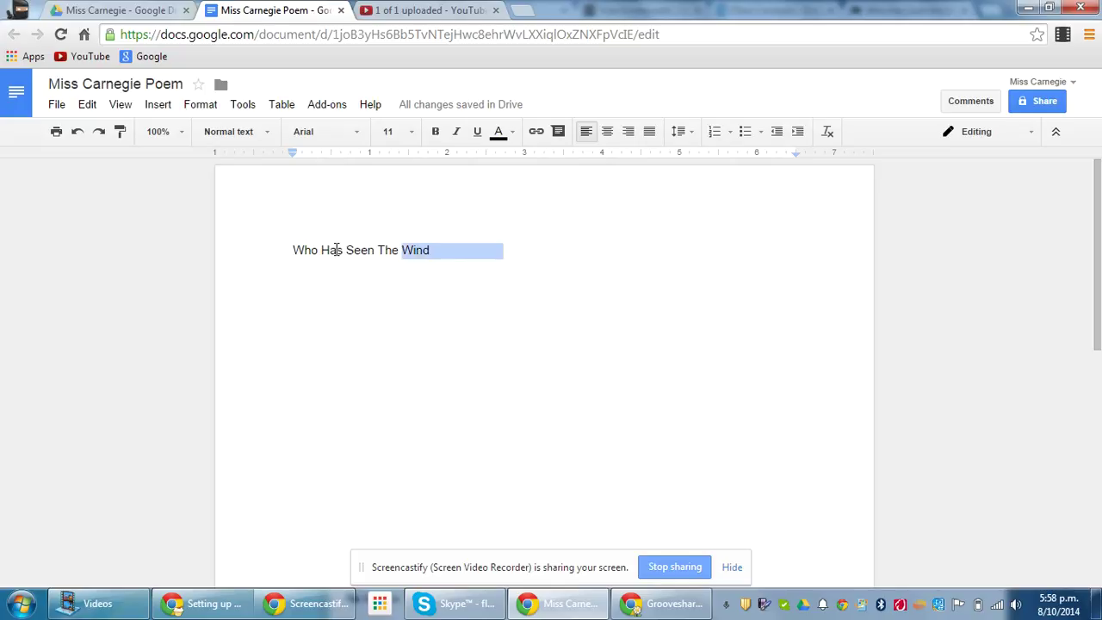
{"action": "key", "text": "Right"}
{"action": "key", "text": "ctrl+shift+Left"}
{"action": "key", "text": "shift+Right"}
{"action": "key", "text": "shift+Right"}
{"action": "key", "text": "shift+Right"}
{"action": "key", "text": "shift+Right"}
{"action": "key", "text": "BackSpace"}
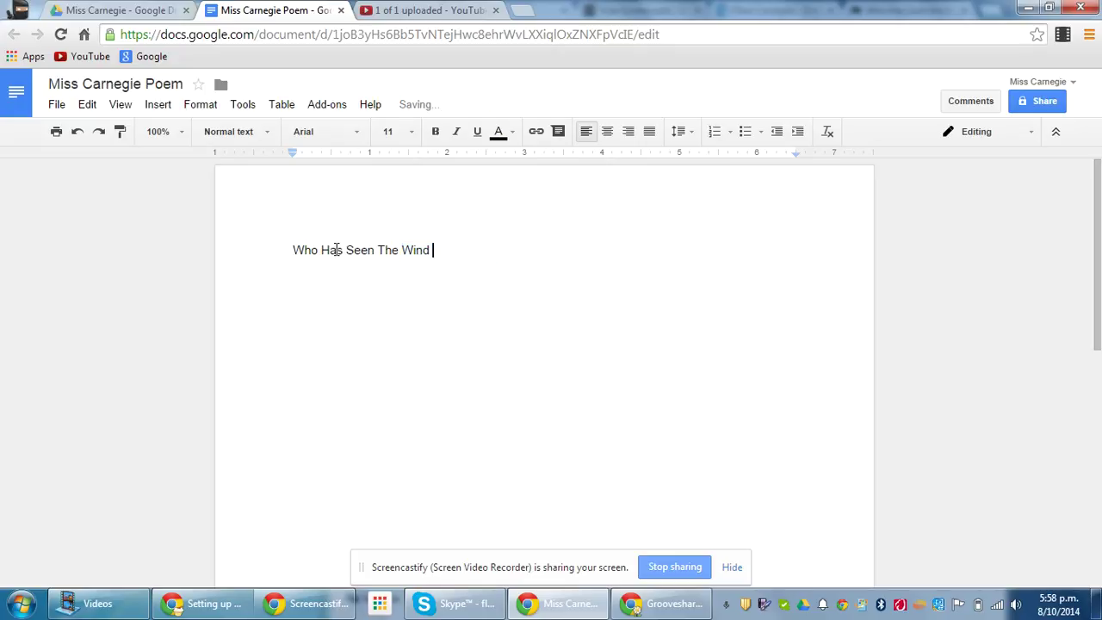
{"action": "key", "text": "Return"}
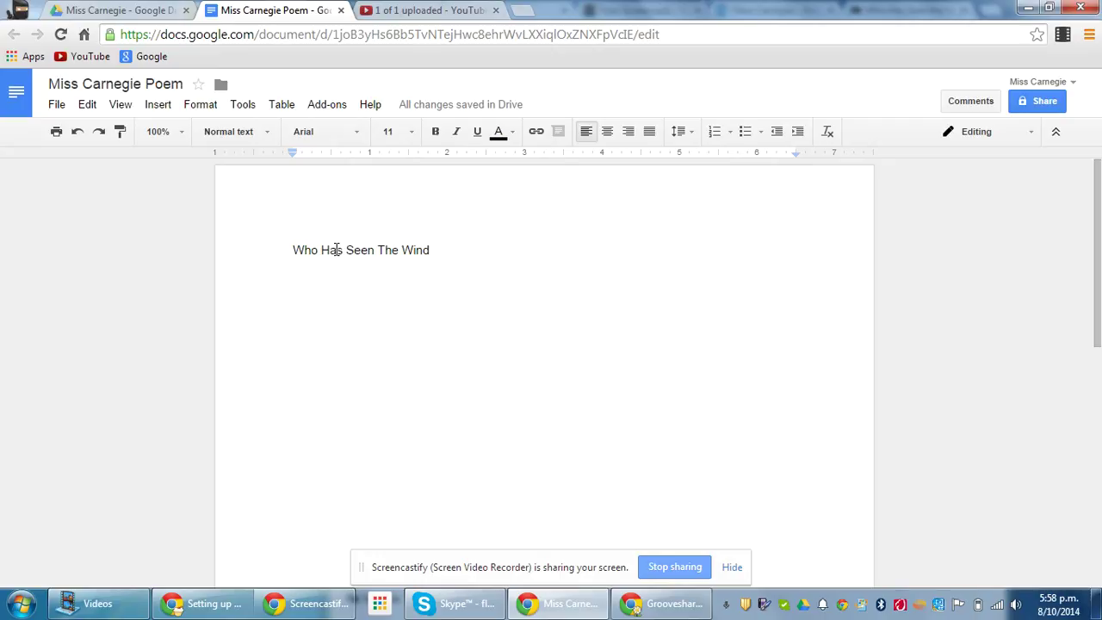
Step: Insert the full text of Christina Rossetti's "Who Has Seen the Wind?" and delete the duplicate title line above it
{"action": "type", "text": "Who Has Seen the Wind? BY CHRISTINA ROSSETTI  Who has seen the wind?  Neither I nor you: But when the leaves hang trembling, The wind is passing through. Who has seen the wind? Neither you nor I: But when the trees bow down their heads, The wind is passing by."}
{"action": "left_click_drag", "start_coordinate": [453, 247], "coordinate": [294, 250]}
{"action": "key", "text": "Delete"}
{"action": "key", "text": "Delete"}
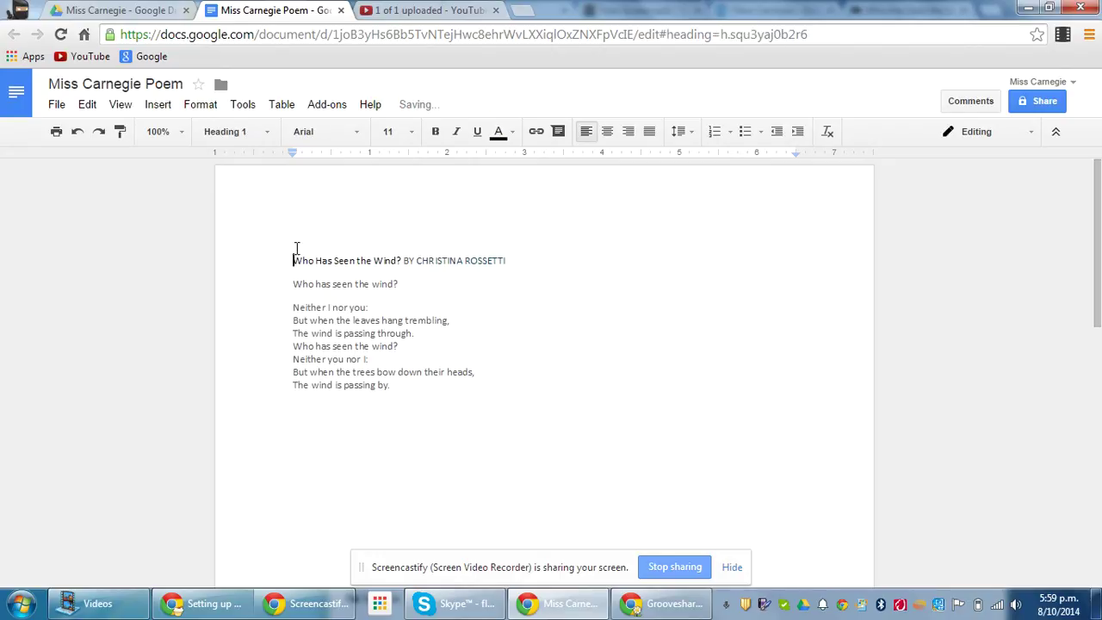
Step: Put "BY CHRISTINA ROSSETTI" on its own line below the title, and recheck the success criteria in the Setting up Google presentation
{"action": "left_click", "coordinate": [403, 259]}
{"action": "key", "text": "Return"}
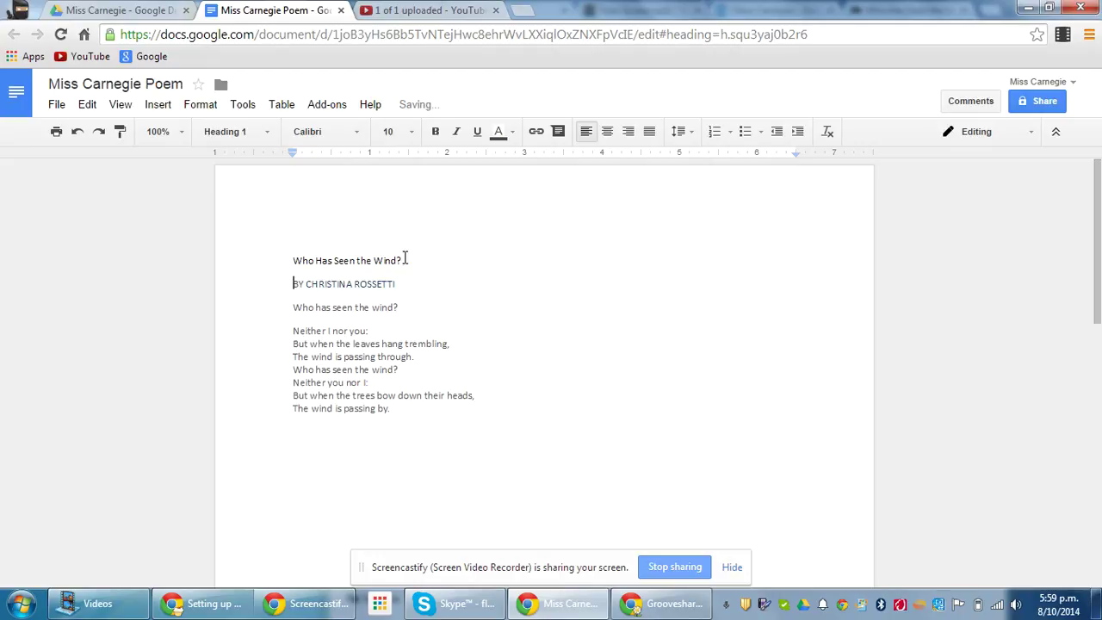
{"action": "left_click", "coordinate": [221, 608]}
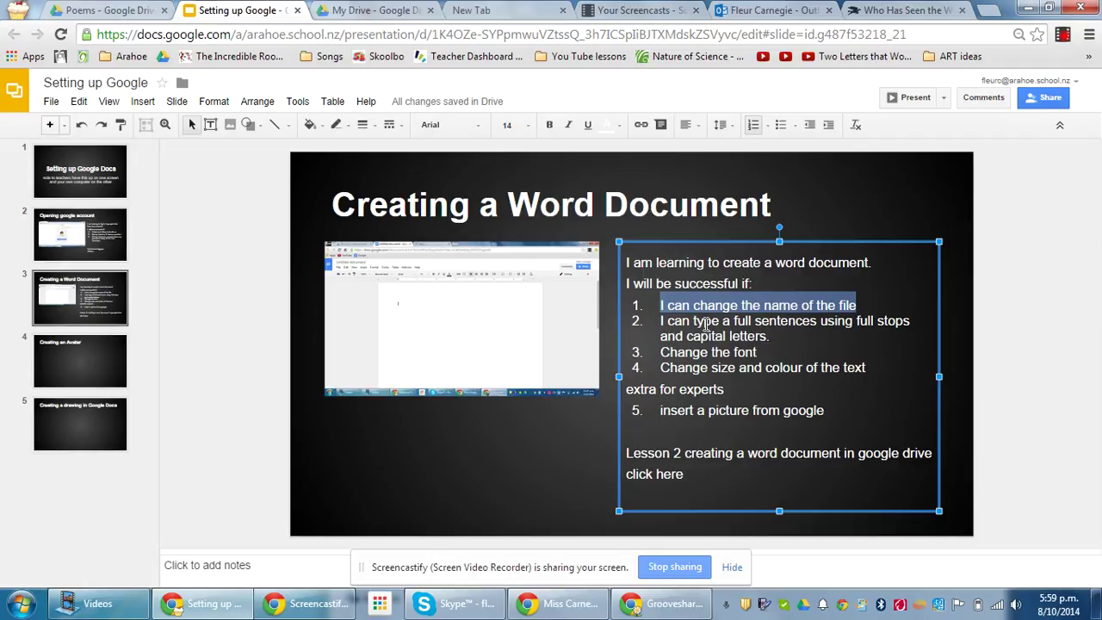
{"action": "key", "text": "alt+Tab"}
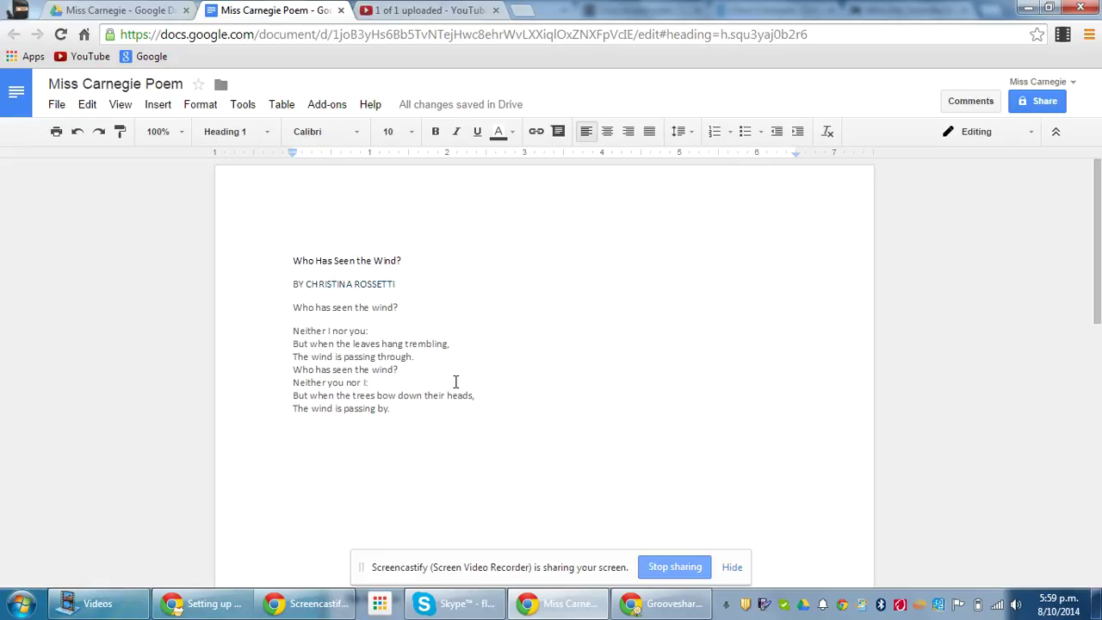
{"action": "left_click", "coordinate": [340, 312]}
{"action": "key", "text": "Delete"}
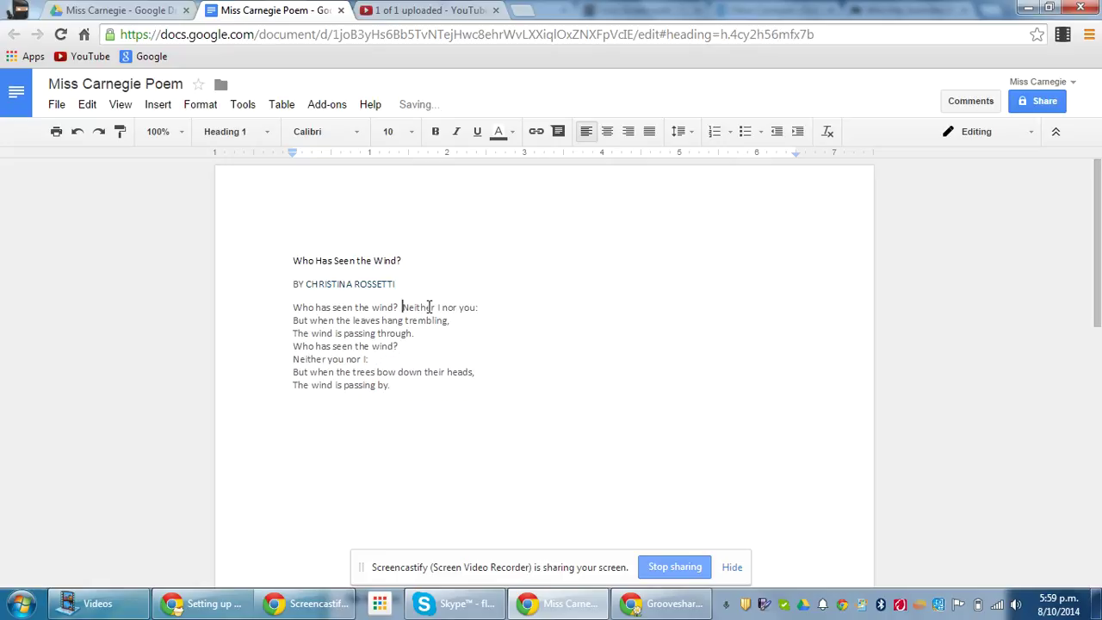
{"action": "key", "text": "Return"}
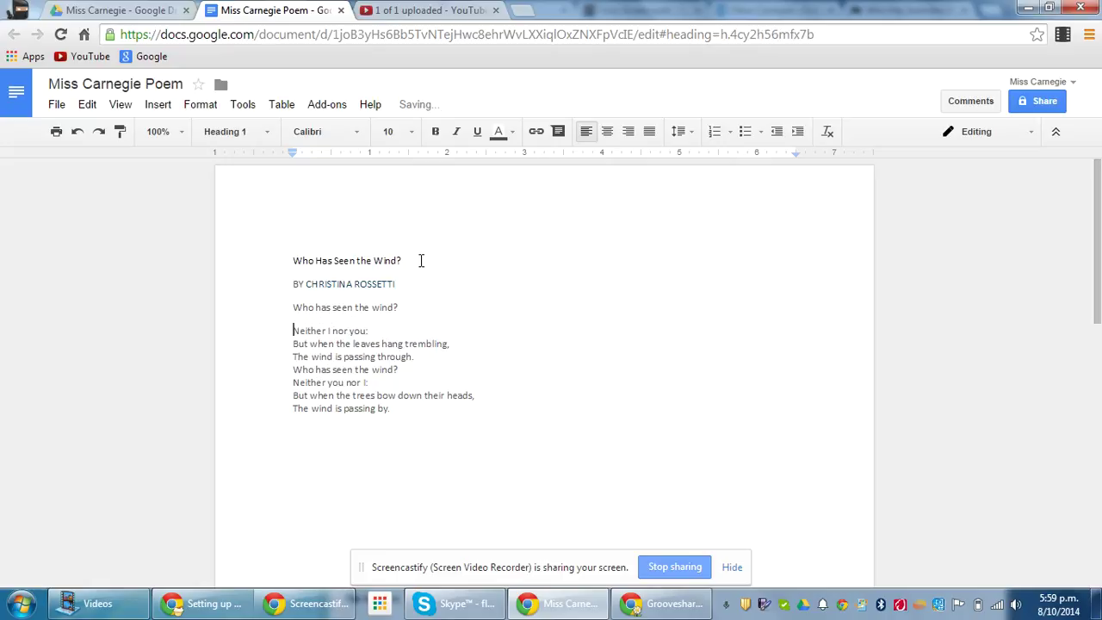
Step: Set the font size of the title line "Who Has Seen the Wind?" to 30
{"action": "left_click_drag", "start_coordinate": [422, 260], "coordinate": [288, 256]}
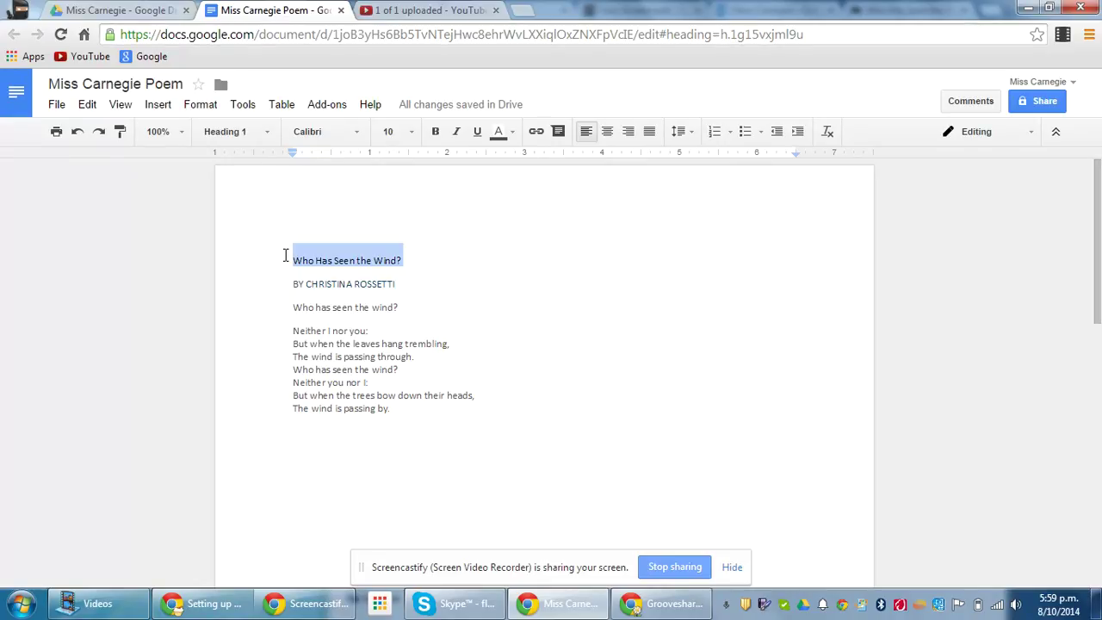
{"action": "left_click", "coordinate": [285, 255]}
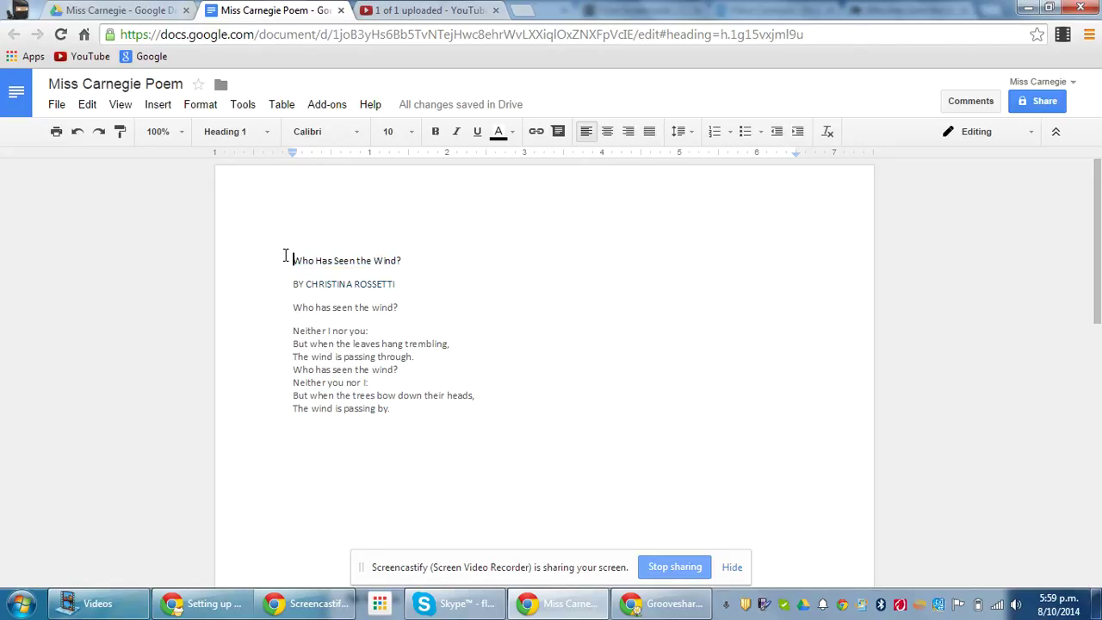
{"action": "left_click_drag", "start_coordinate": [293, 259], "coordinate": [413, 260]}
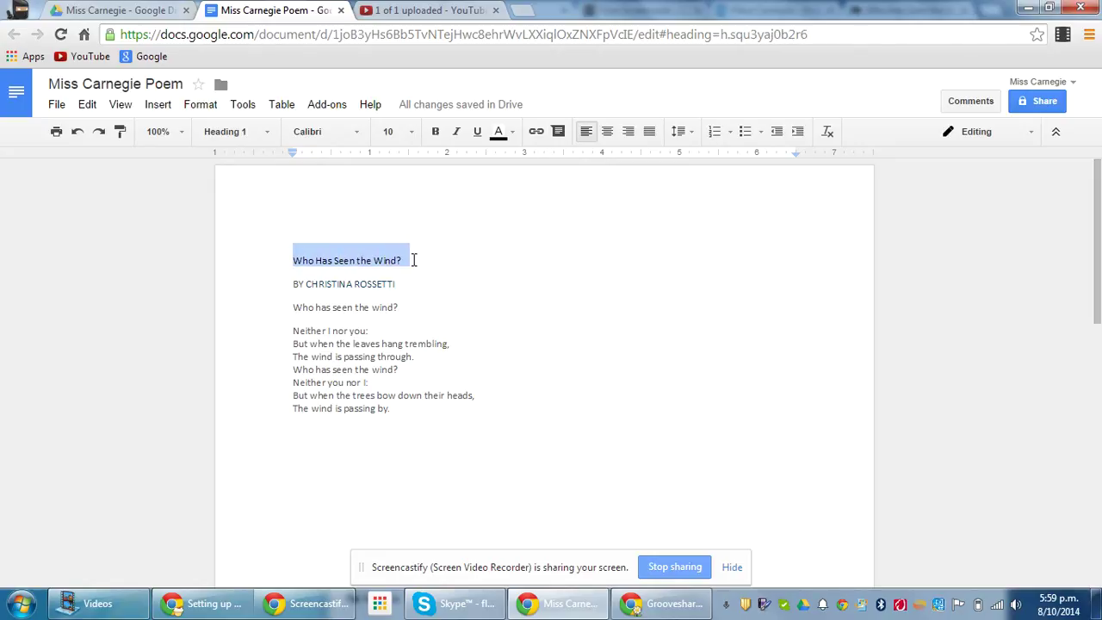
{"action": "left_click", "coordinate": [415, 136]}
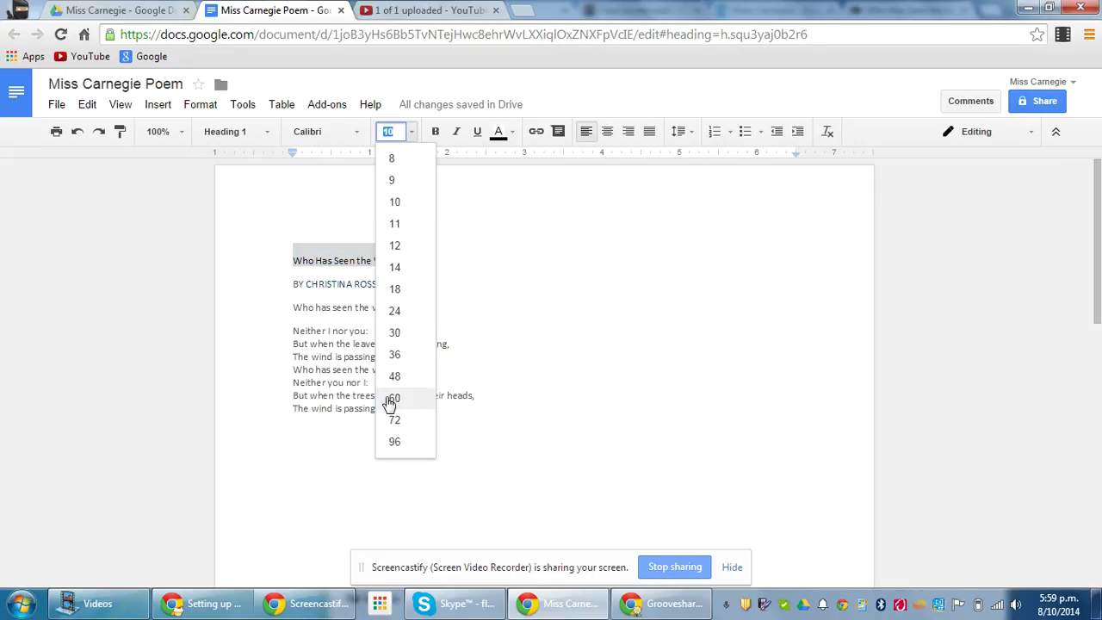
{"action": "left_click", "coordinate": [395, 332]}
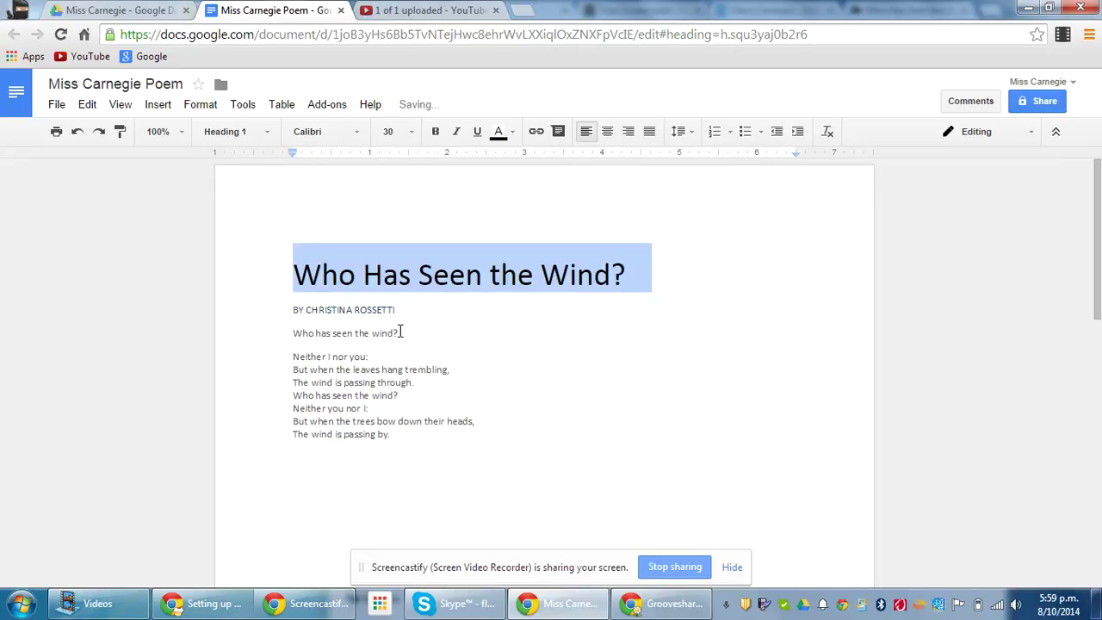
Step: Set the font size of the entire poem, including the title and author line, to 18
{"action": "left_click", "coordinate": [461, 396]}
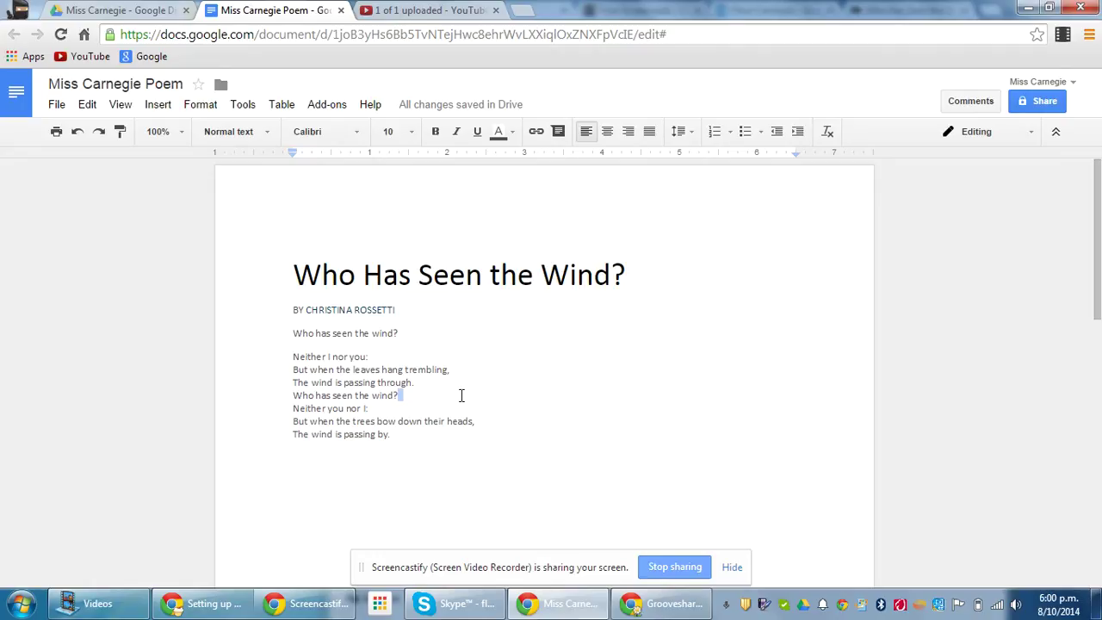
{"action": "key", "text": "ctrl+a"}
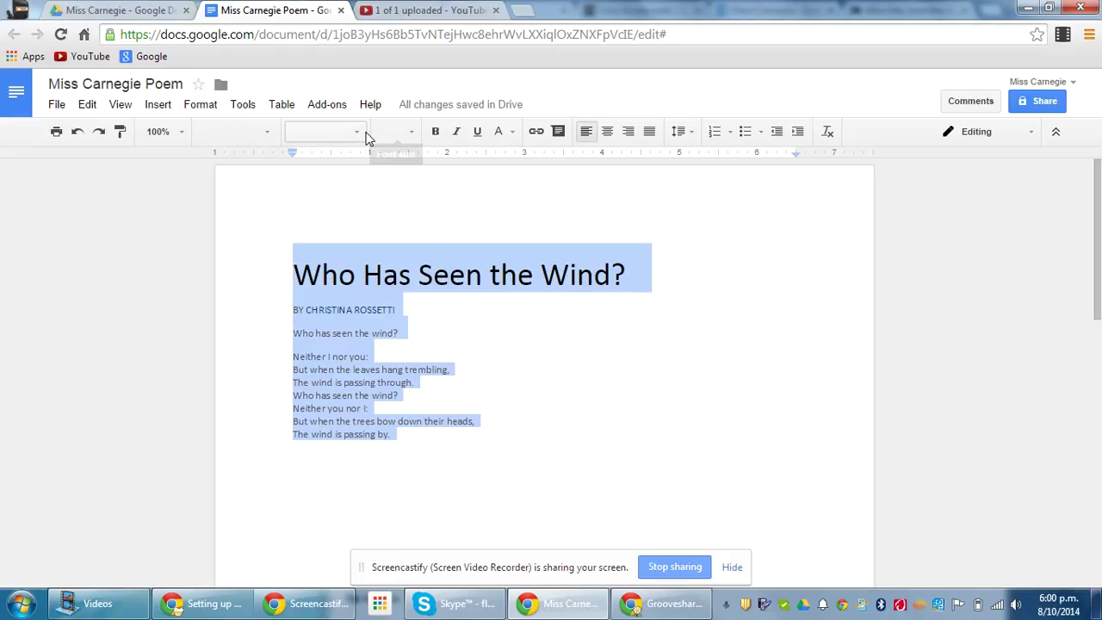
{"action": "left_click", "coordinate": [411, 137]}
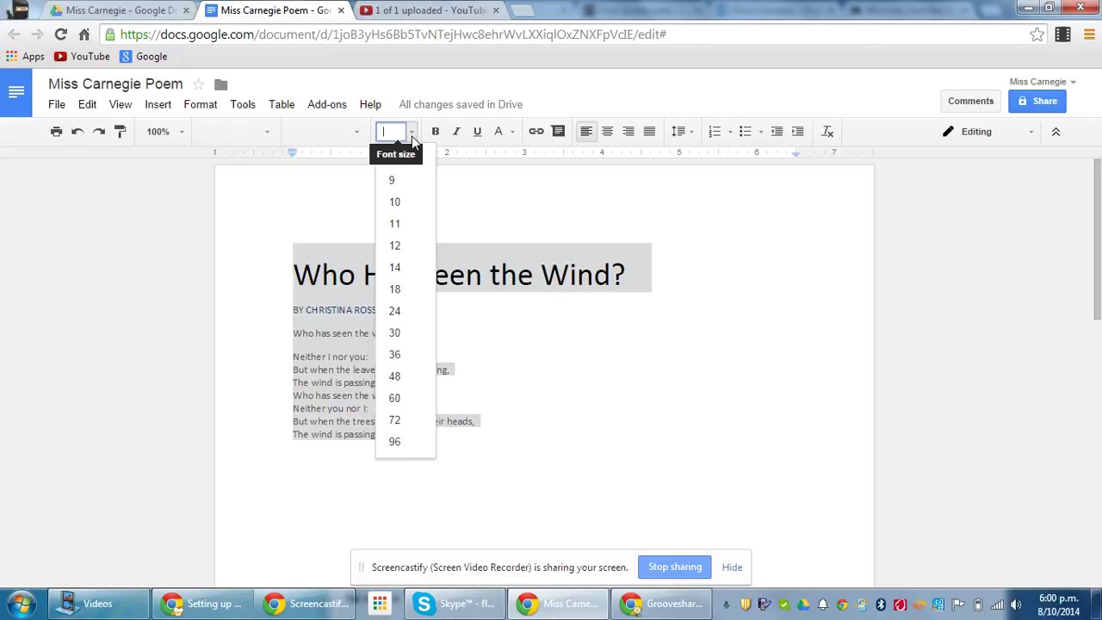
{"action": "left_click", "coordinate": [405, 333]}
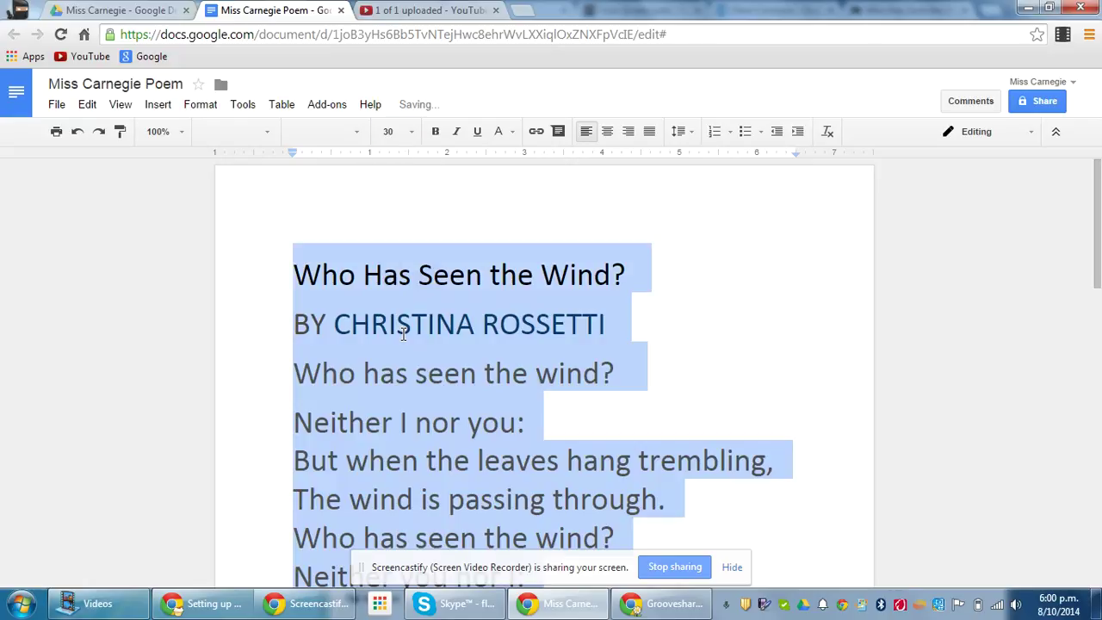
{"action": "left_click", "coordinate": [411, 135]}
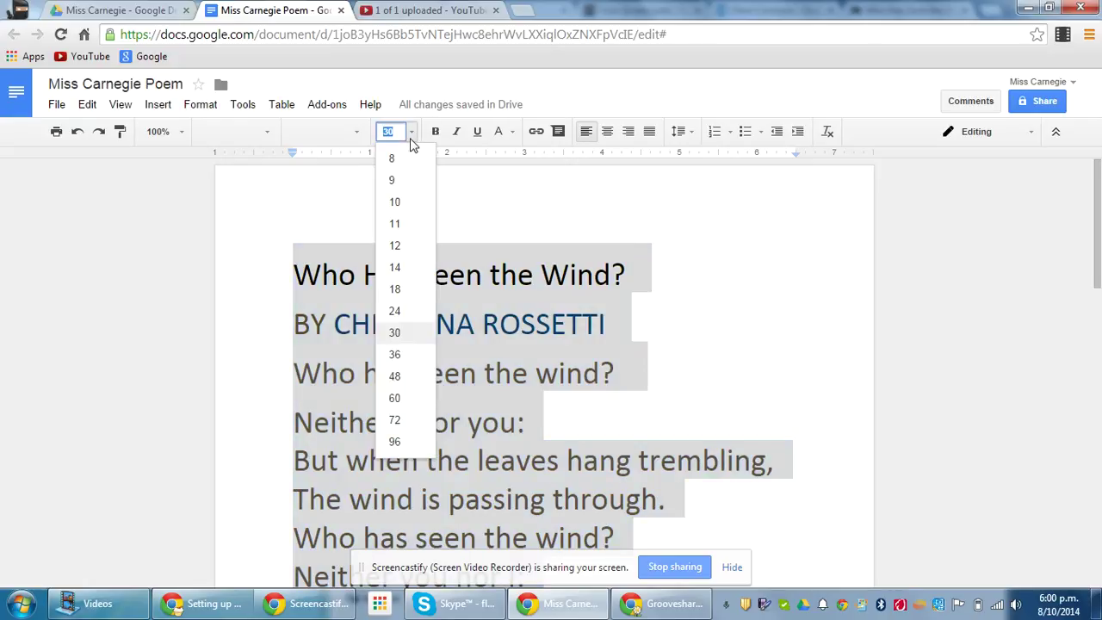
{"action": "left_click", "coordinate": [398, 289]}
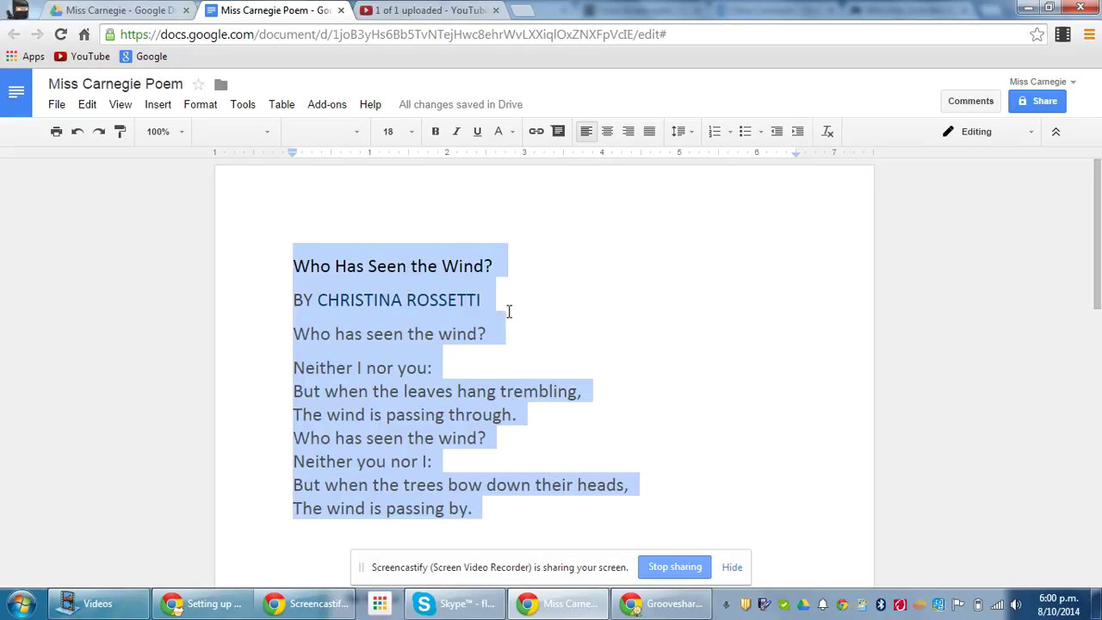
Step: Change the font of the whole poem to Pacifico
{"action": "left_click", "coordinate": [357, 134]}
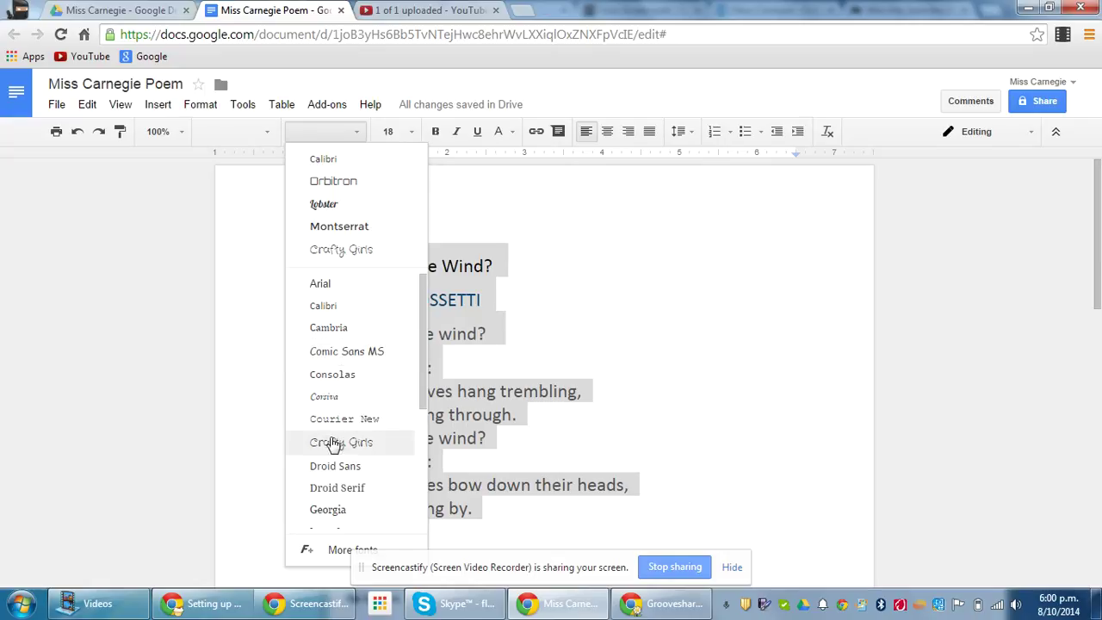
{"action": "left_click_drag", "start_coordinate": [422, 339], "coordinate": [420, 463]}
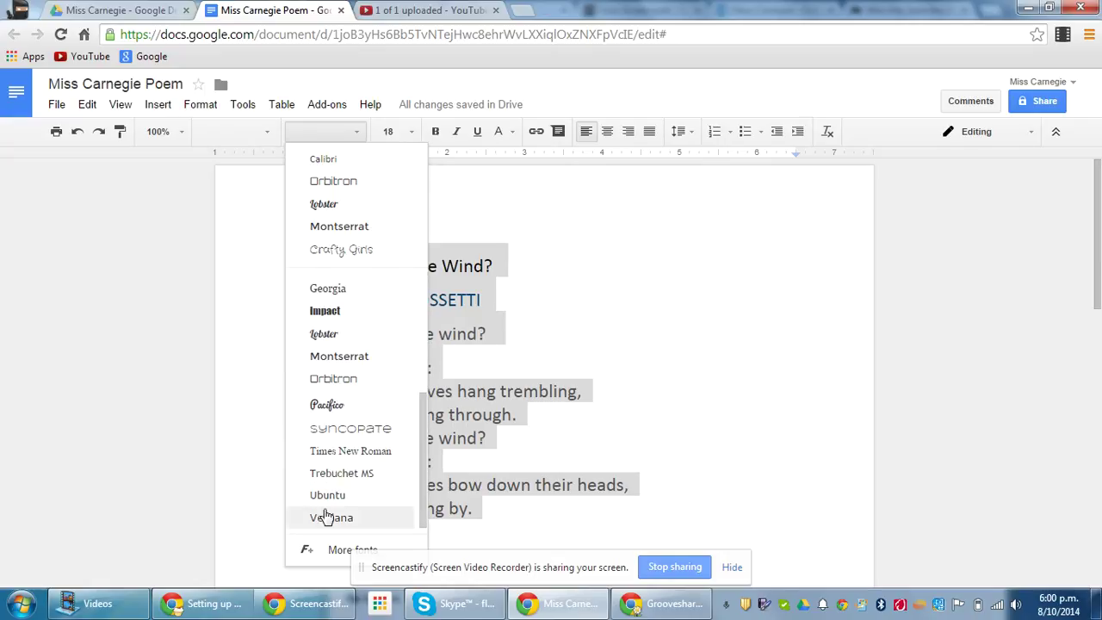
{"action": "left_click", "coordinate": [349, 406]}
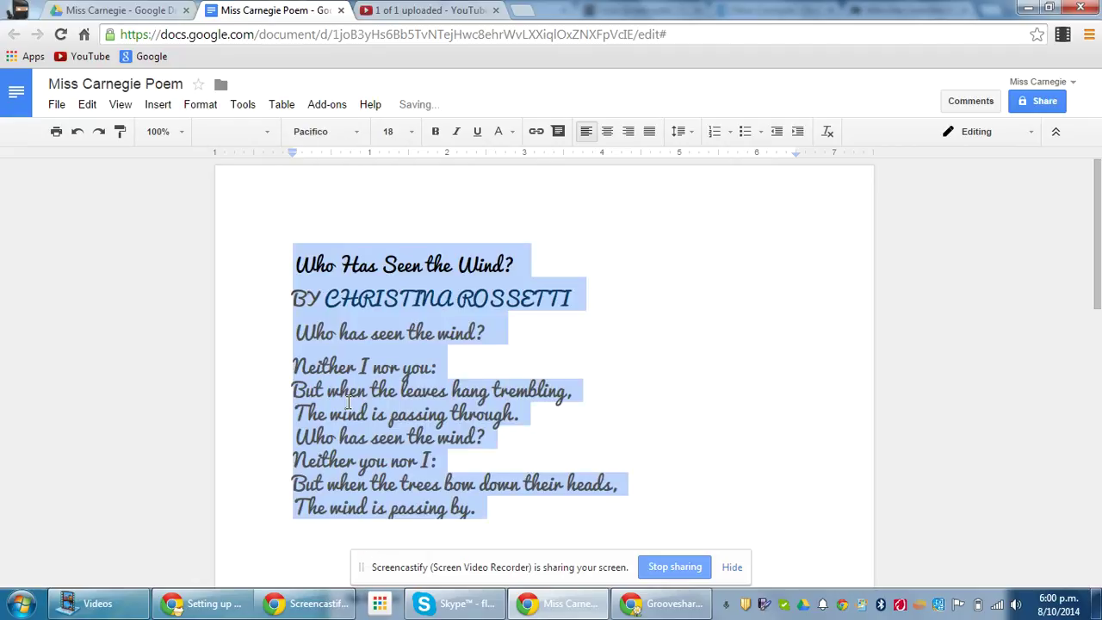
Step: Apply a custom light purple text colour, #d584ff, to the whole poem
{"action": "left_click", "coordinate": [512, 133]}
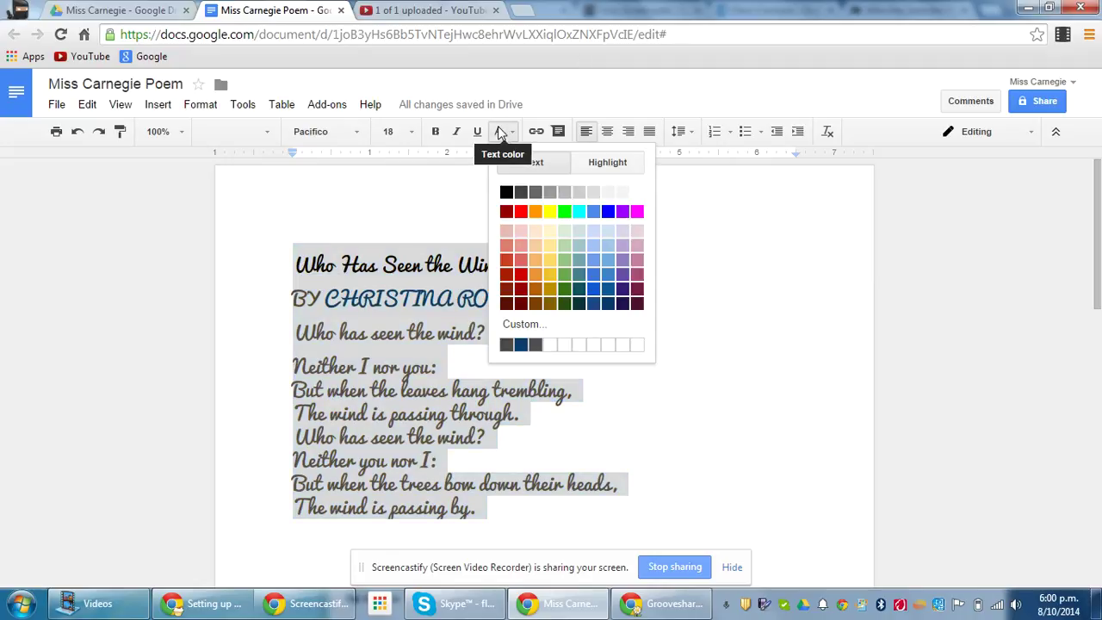
{"action": "left_click", "coordinate": [529, 326]}
{"action": "left_click", "coordinate": [580, 292]}
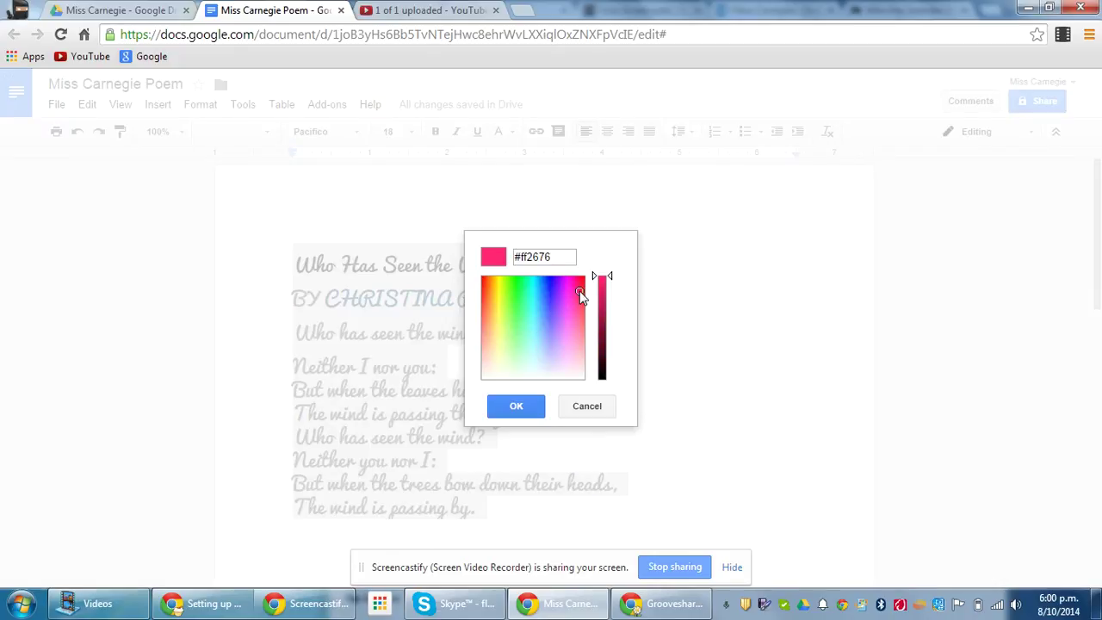
{"action": "mouse_move", "coordinate": [559, 342]}
{"action": "left_mouse_down"}
{"action": "mouse_move", "coordinate": [517, 313]}
{"action": "mouse_move", "coordinate": [534, 308]}
{"action": "mouse_move", "coordinate": [561, 331]}
{"action": "left_mouse_up"}
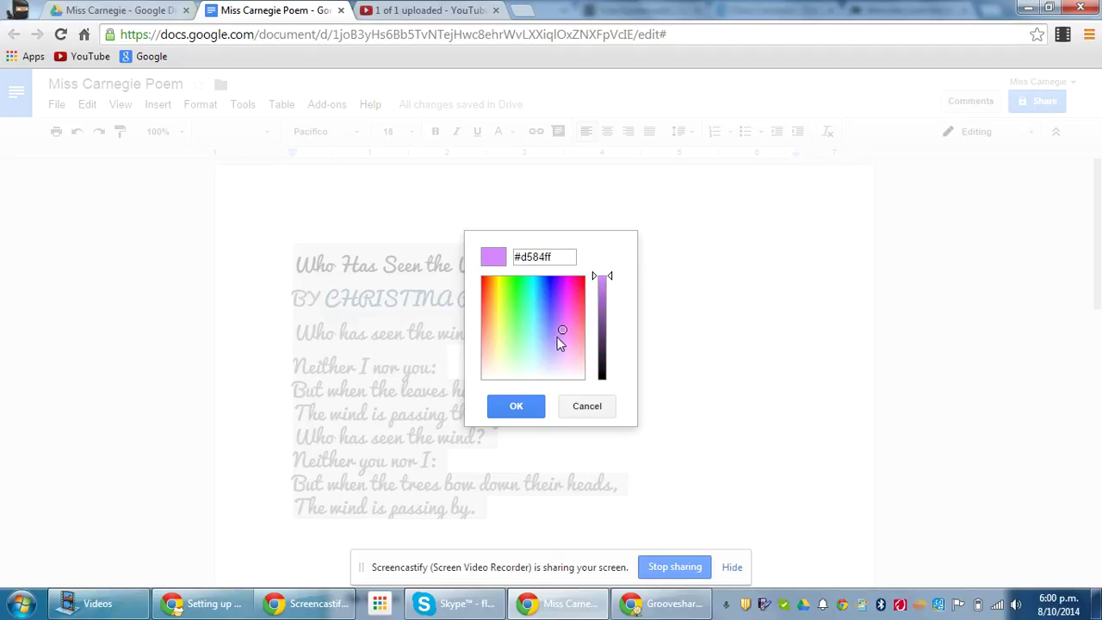
{"action": "left_click", "coordinate": [516, 406]}
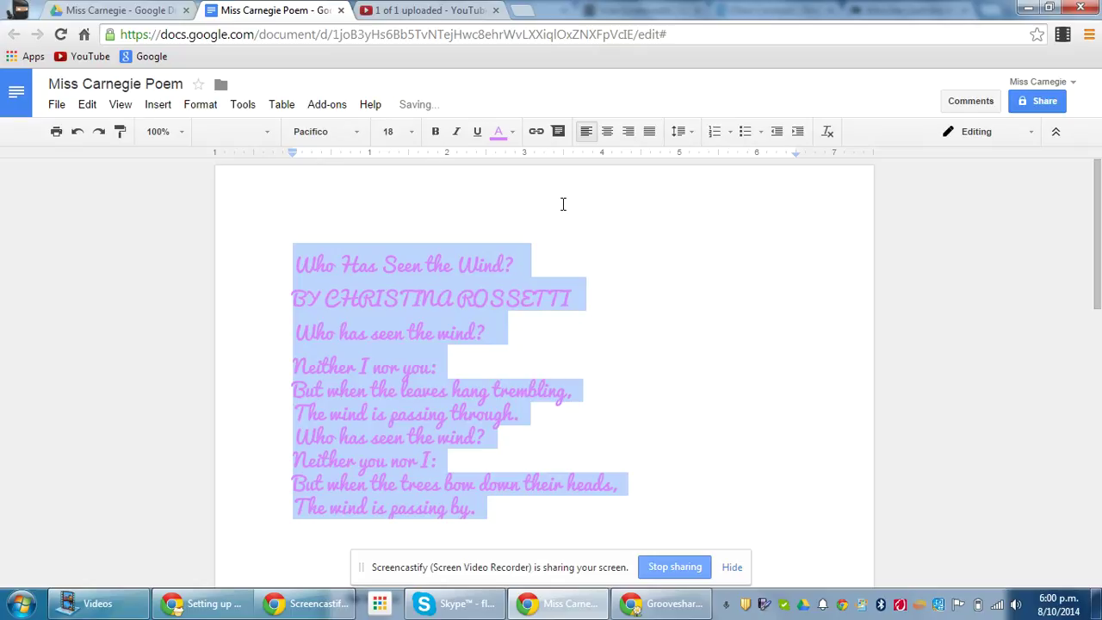
Step: Darken the poem's custom text colour to a deeper purple, about #804f9a, and deselect the text
{"action": "left_click", "coordinate": [507, 134]}
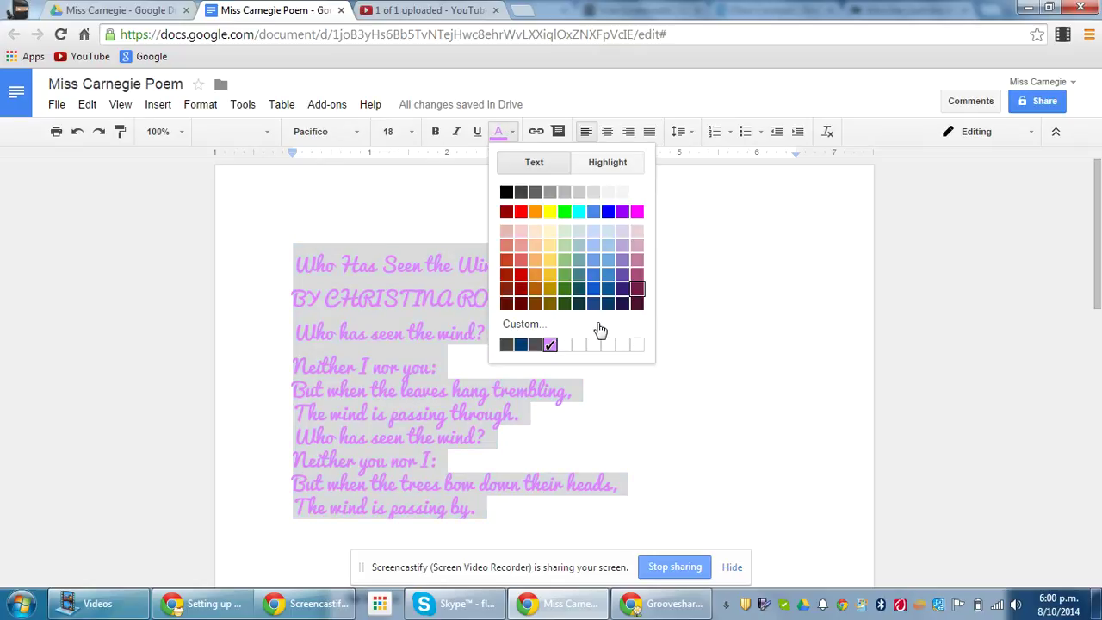
{"action": "left_click", "coordinate": [530, 332]}
{"action": "left_click", "coordinate": [602, 359]}
{"action": "left_click_drag", "start_coordinate": [602, 359], "coordinate": [602, 307]}
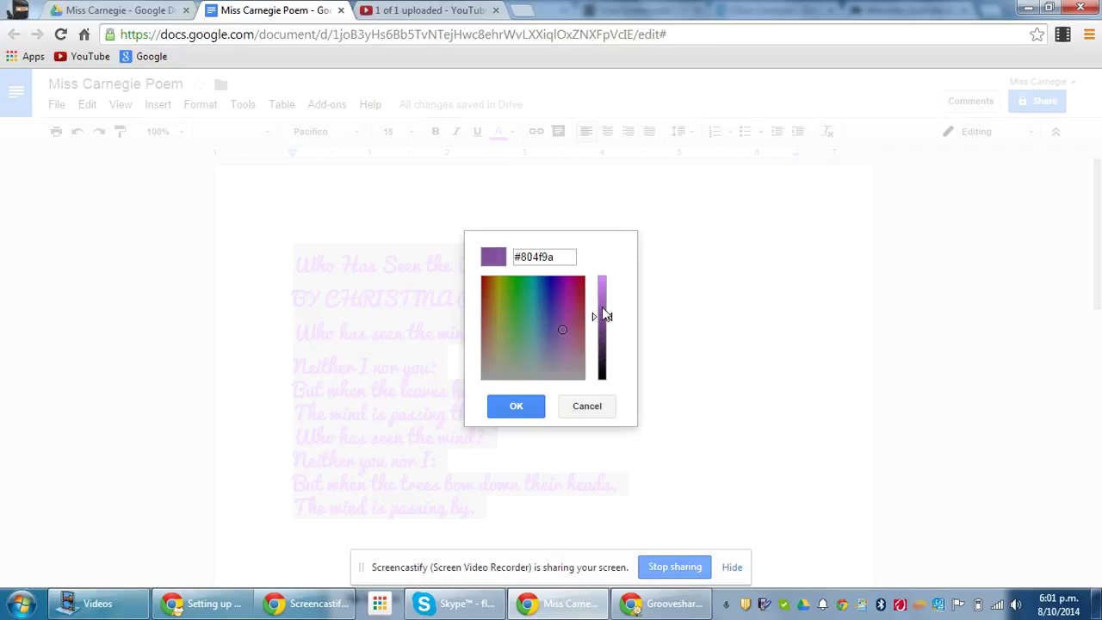
{"action": "left_click", "coordinate": [534, 407]}
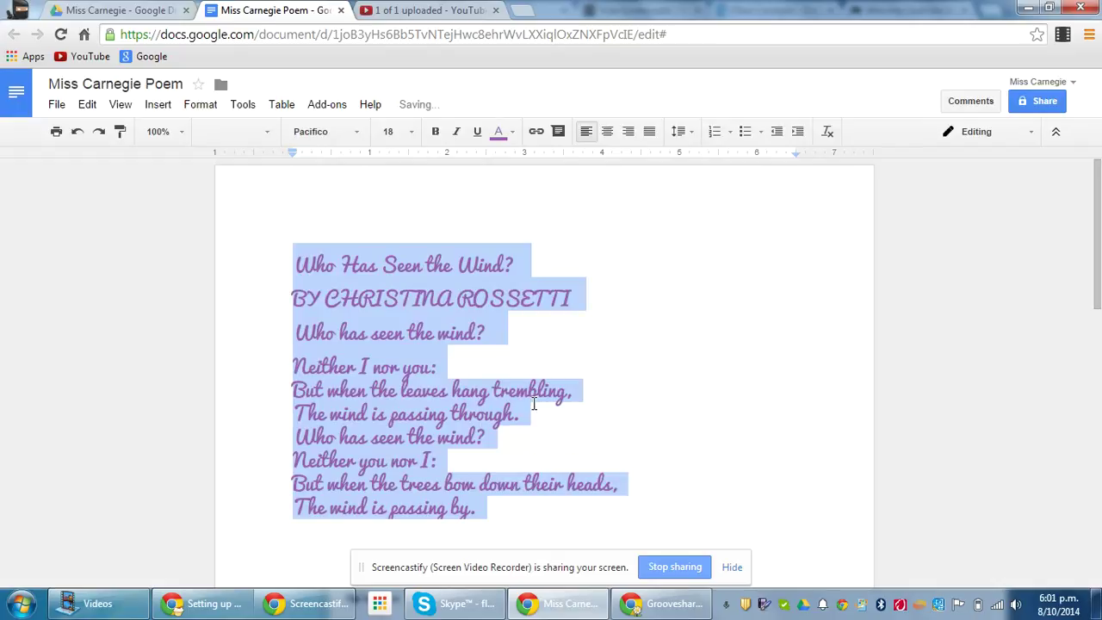
{"action": "left_click", "coordinate": [568, 353]}
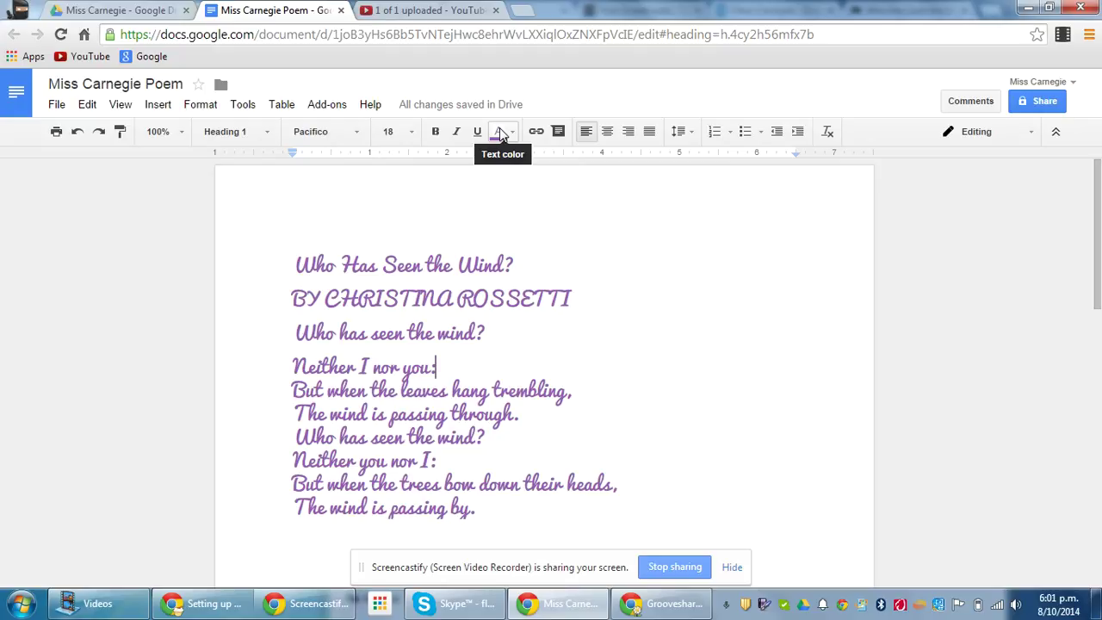
Step: Add two new lines below the poem's last line, "The wind is passing by."
{"action": "left_click", "coordinate": [491, 511]}
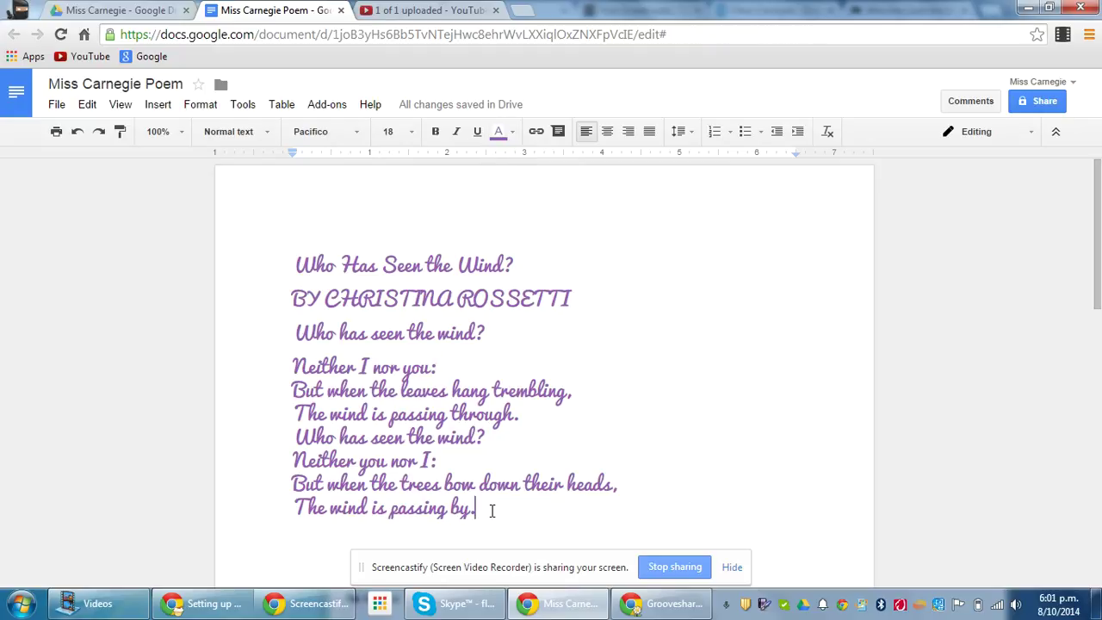
{"action": "key", "text": "Return"}
{"action": "key", "text": "Return"}
Step: Start inserting an image below the poem and search Google images for "wind"
{"action": "left_click", "coordinate": [159, 108]}
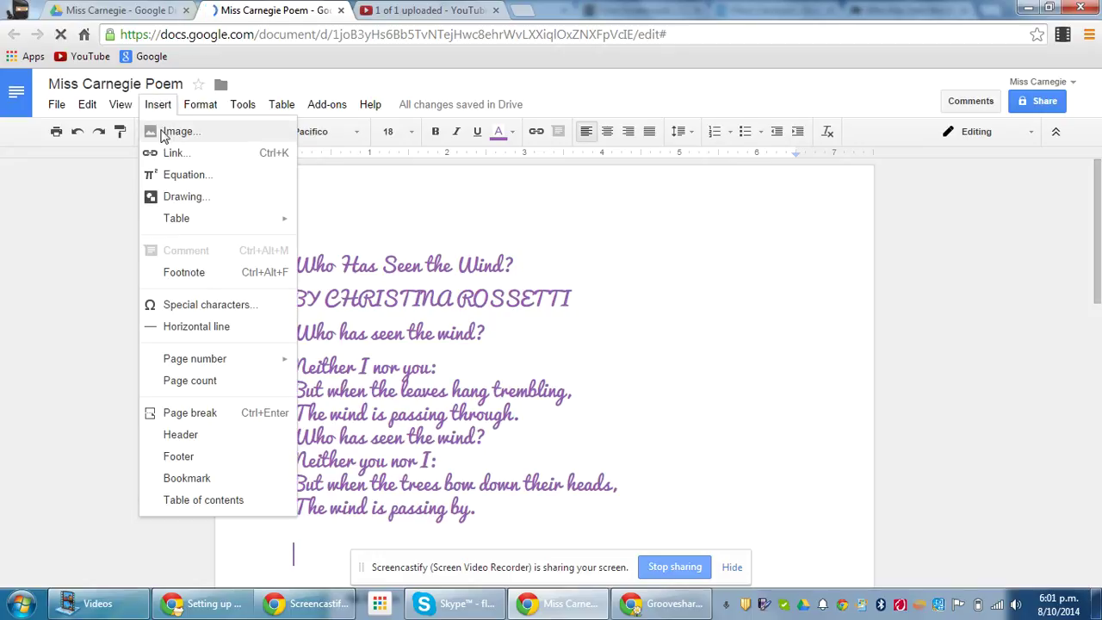
{"action": "left_click", "coordinate": [164, 136]}
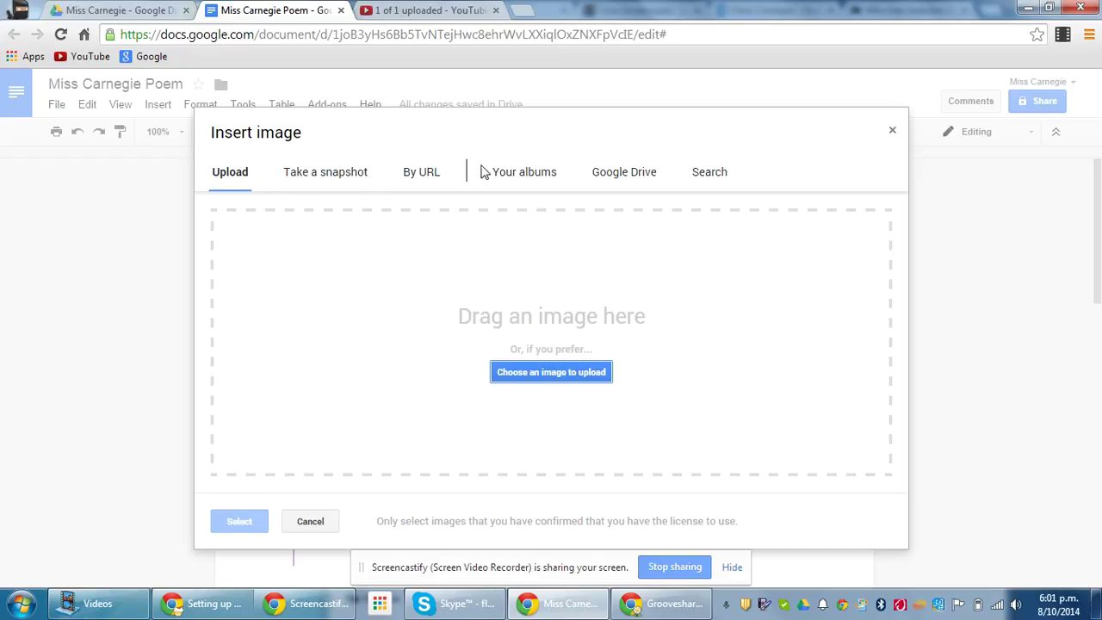
{"action": "left_click", "coordinate": [720, 172]}
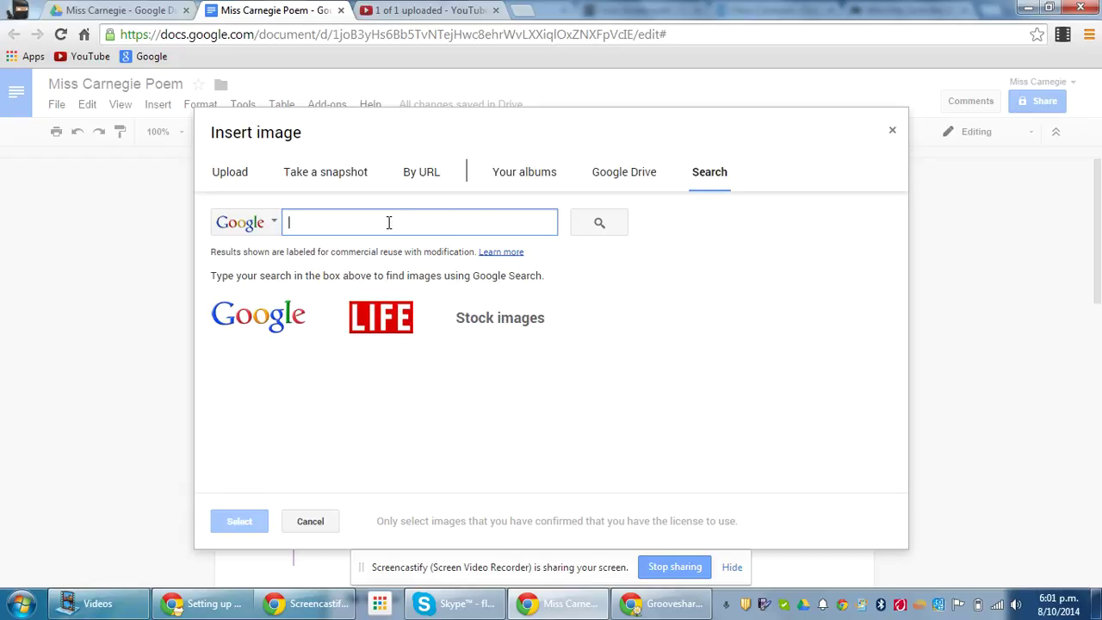
{"action": "type", "text": "wind"}
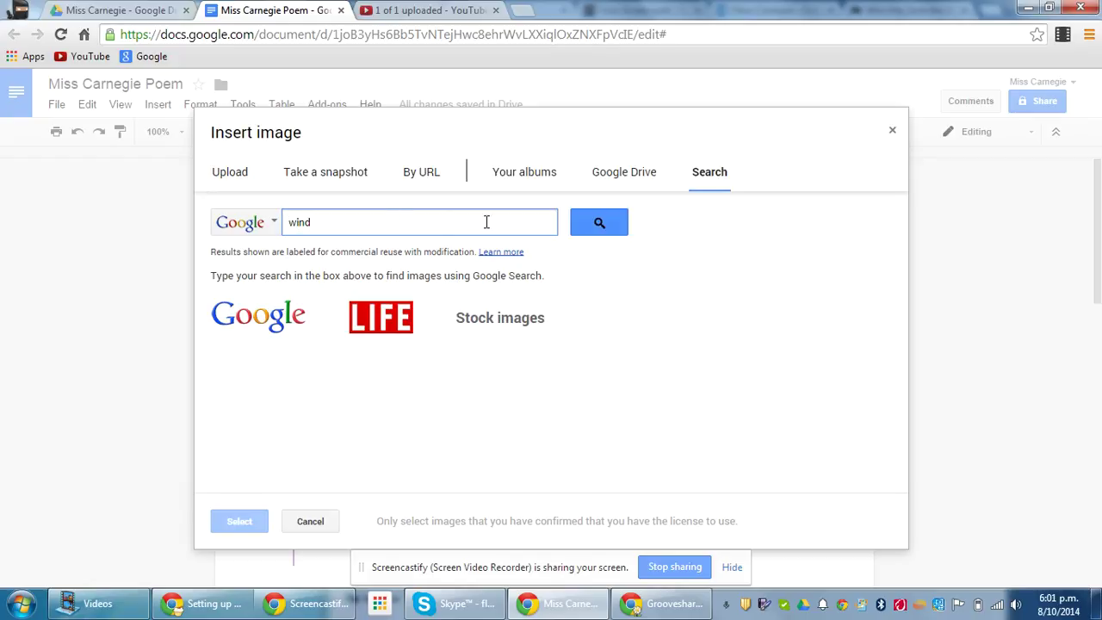
{"action": "left_click", "coordinate": [597, 226]}
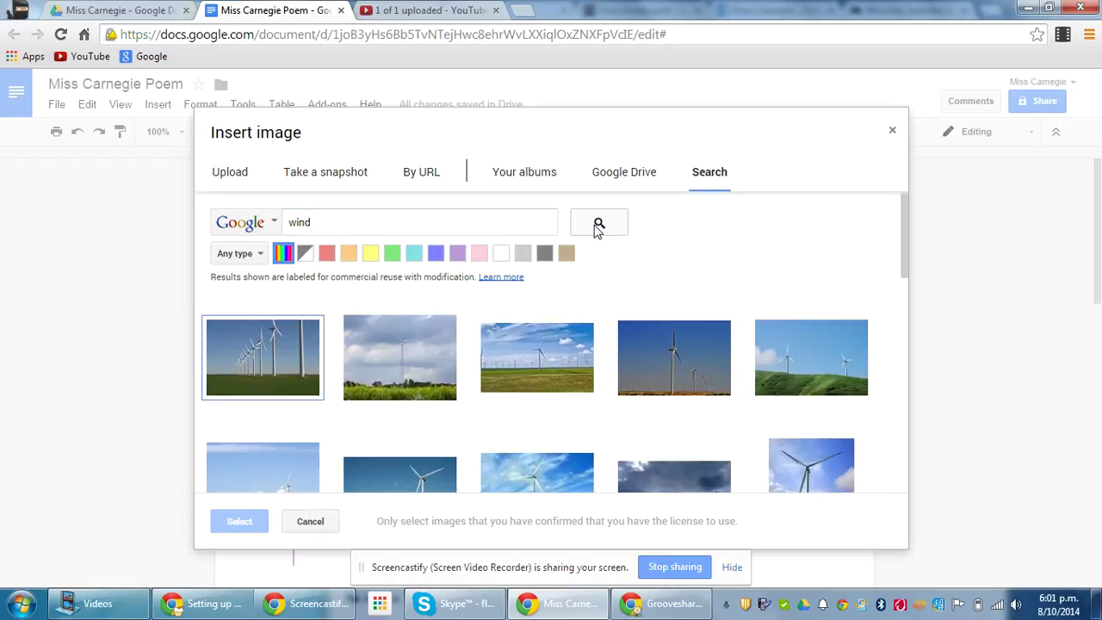
Step: Try to insert the snowy mountain picture from the wind image results below the poem
{"action": "left_click_drag", "start_coordinate": [908, 244], "coordinate": [888, 447]}
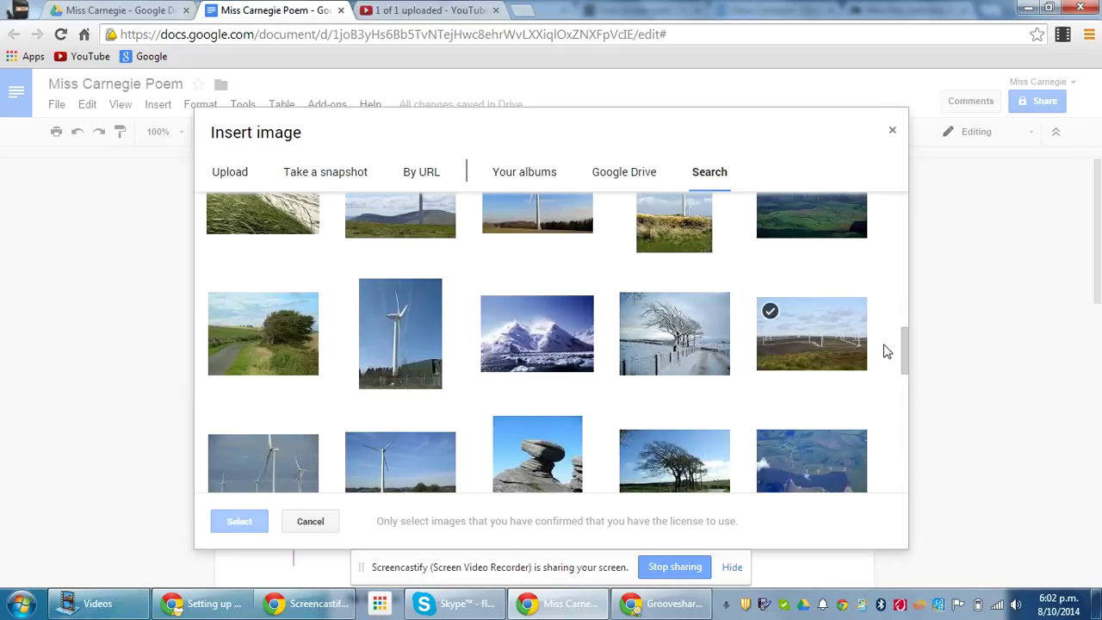
{"action": "mouse_move", "coordinate": [902, 348]}
{"action": "left_mouse_down"}
{"action": "mouse_move", "coordinate": [903, 381]}
{"action": "mouse_move", "coordinate": [904, 366]}
{"action": "left_mouse_up"}
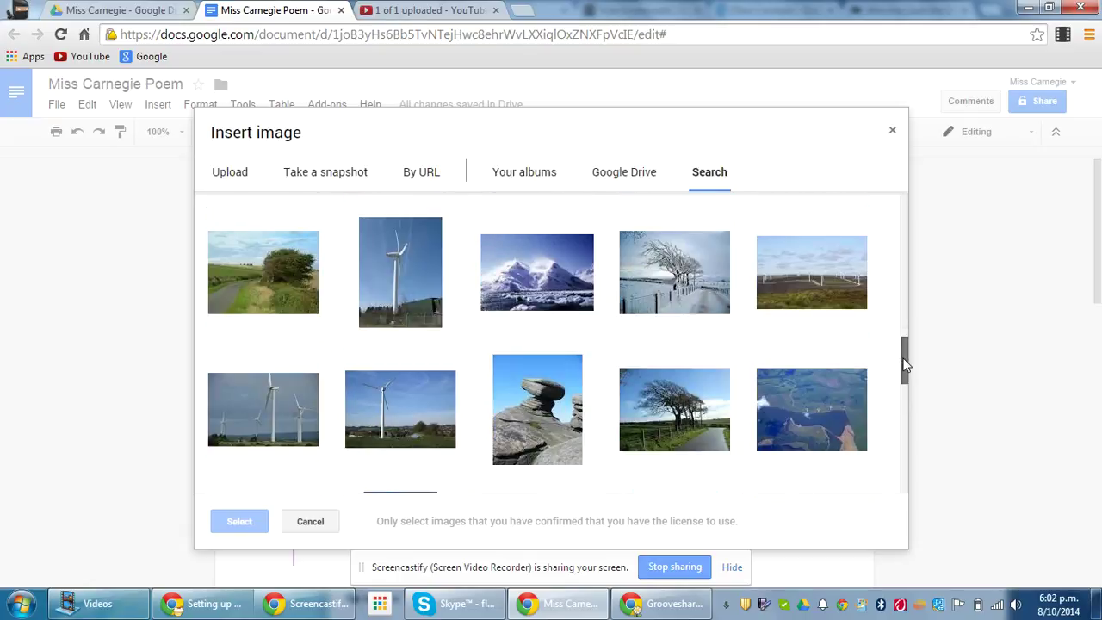
{"action": "left_click", "coordinate": [520, 294]}
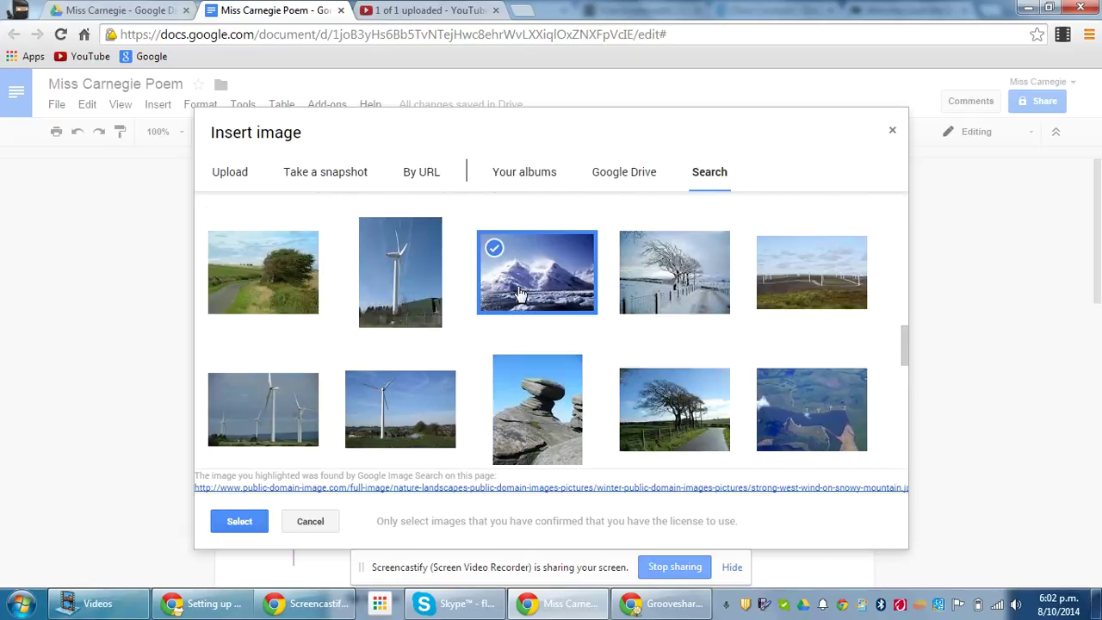
{"action": "left_click", "coordinate": [550, 411]}
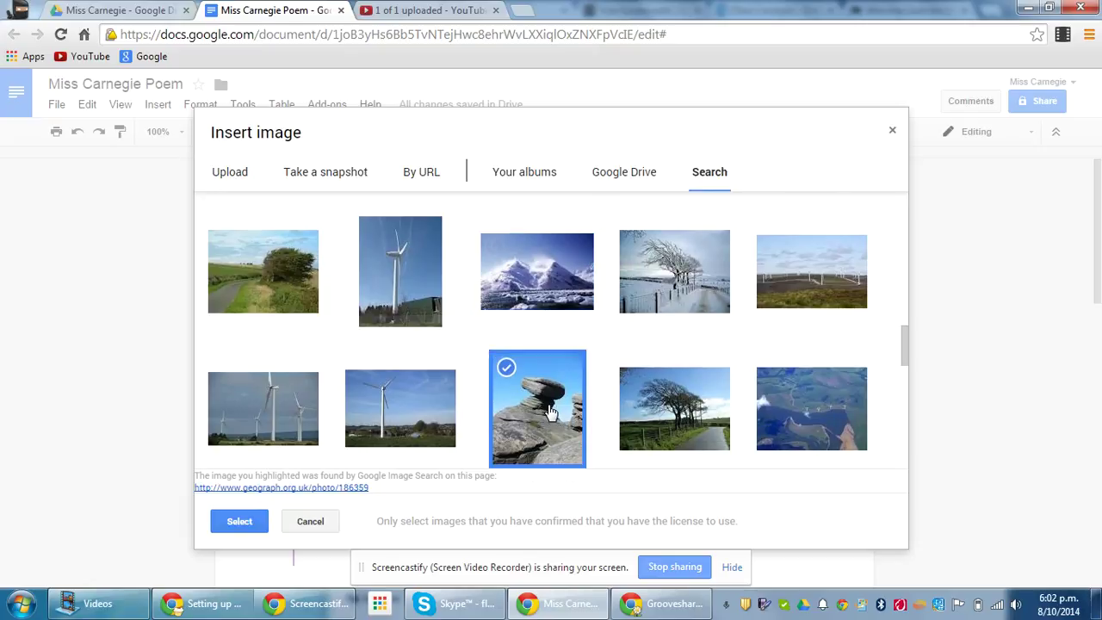
{"action": "left_click", "coordinate": [564, 274]}
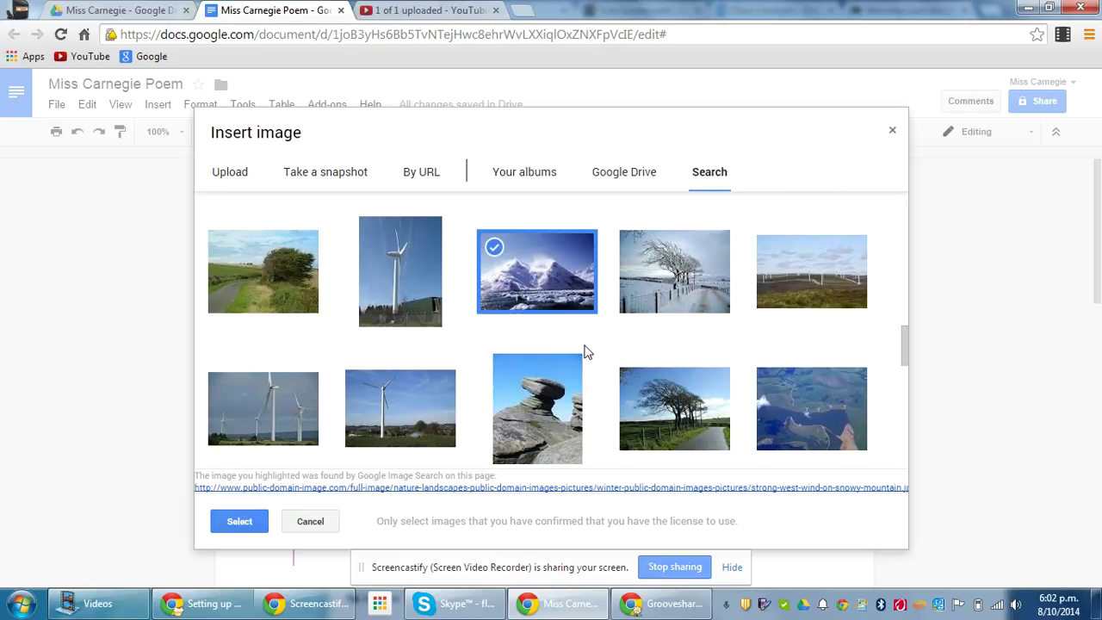
{"action": "left_click", "coordinate": [568, 382]}
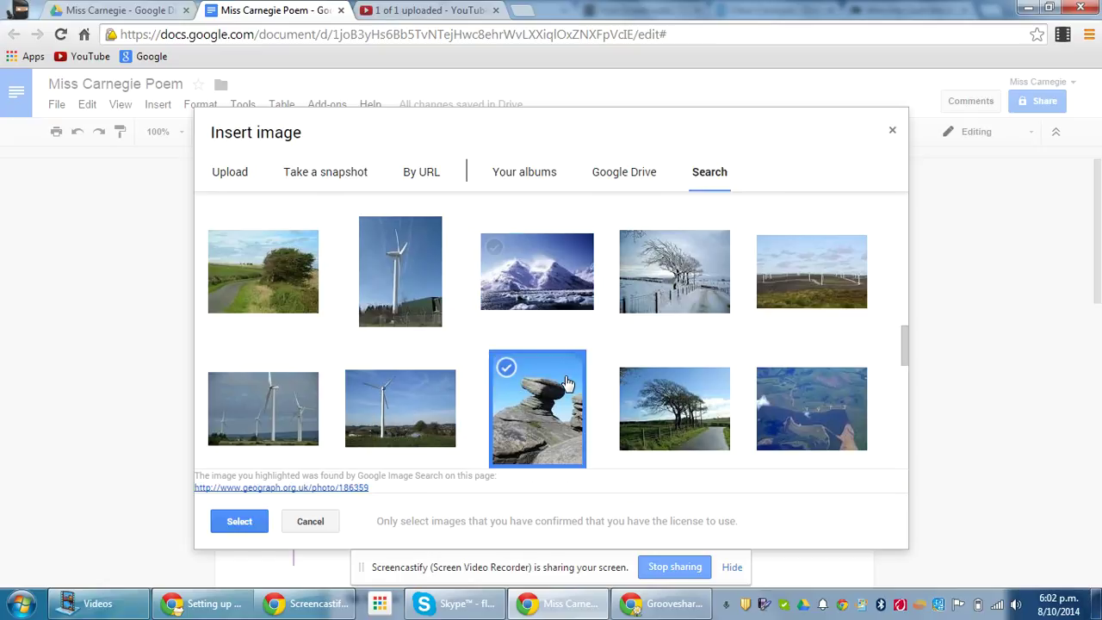
{"action": "left_click", "coordinate": [567, 272]}
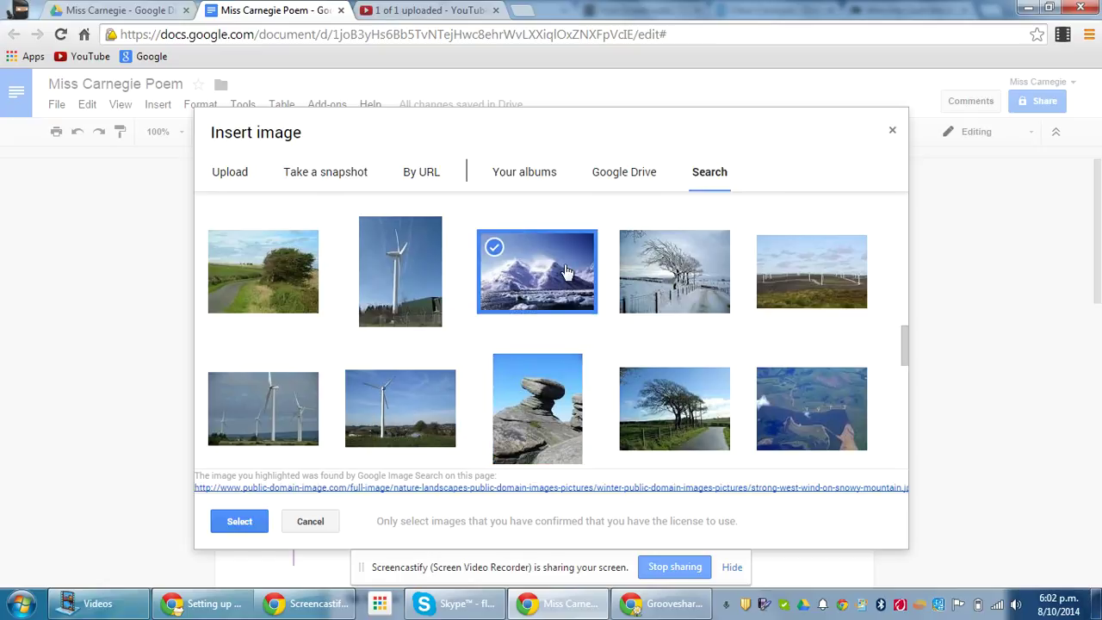
{"action": "left_click", "coordinate": [566, 272]}
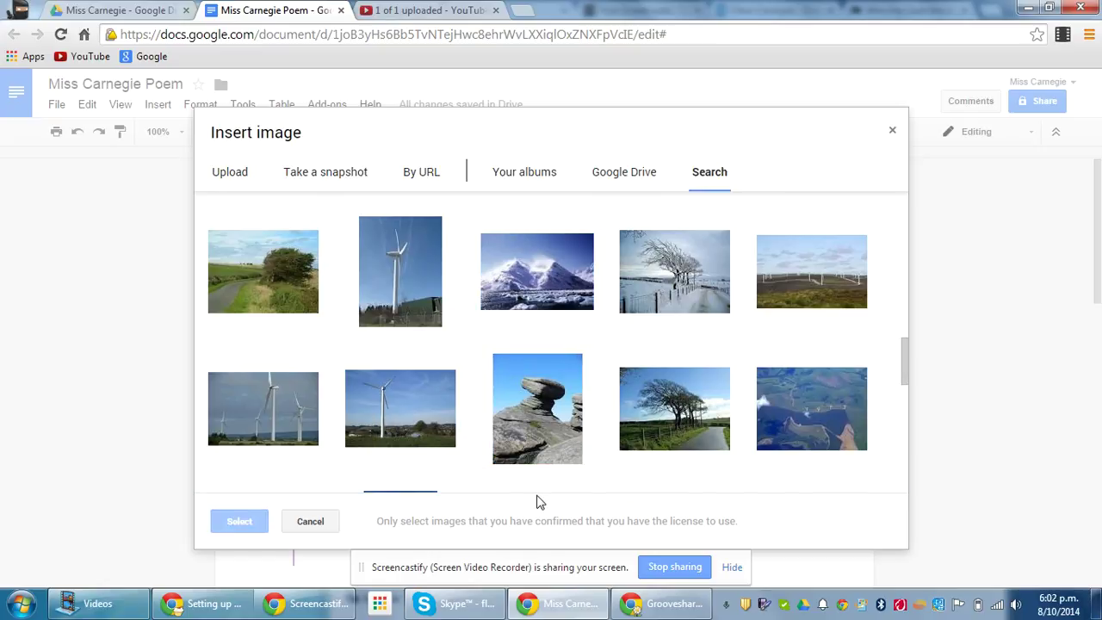
{"action": "left_click", "coordinate": [555, 258]}
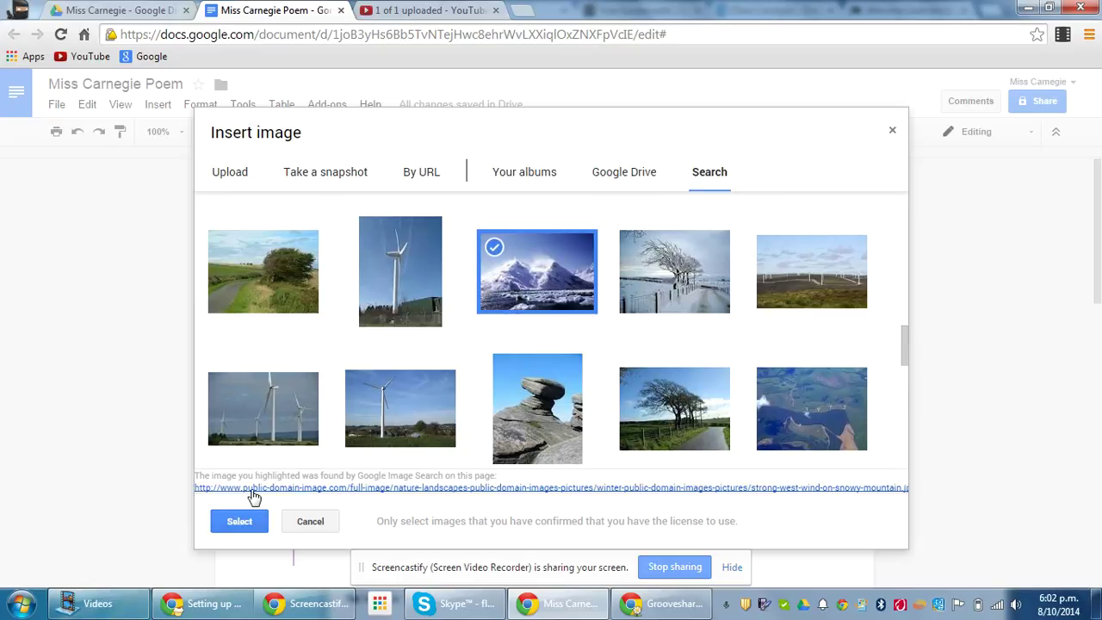
{"action": "left_click", "coordinate": [239, 523]}
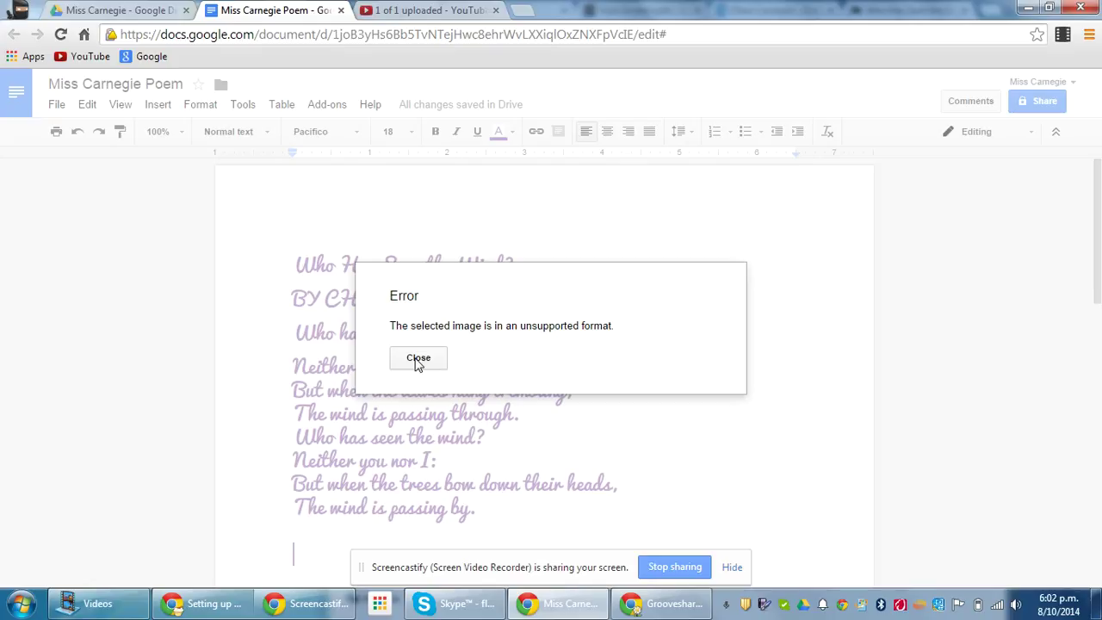
{"action": "left_click", "coordinate": [419, 358]}
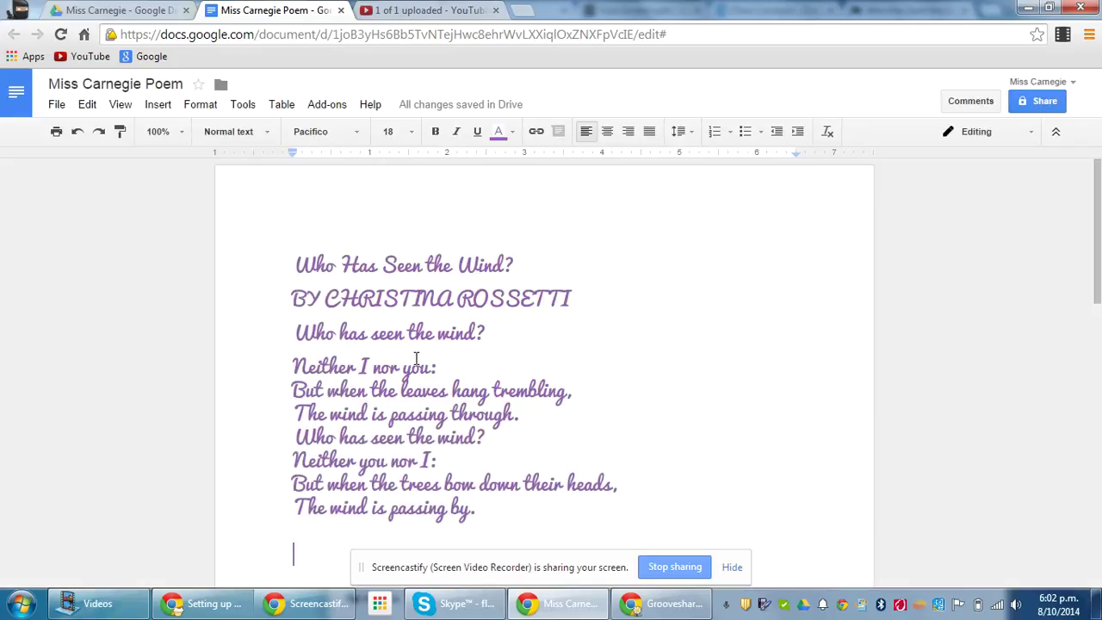
{"action": "left_click", "coordinate": [155, 107]}
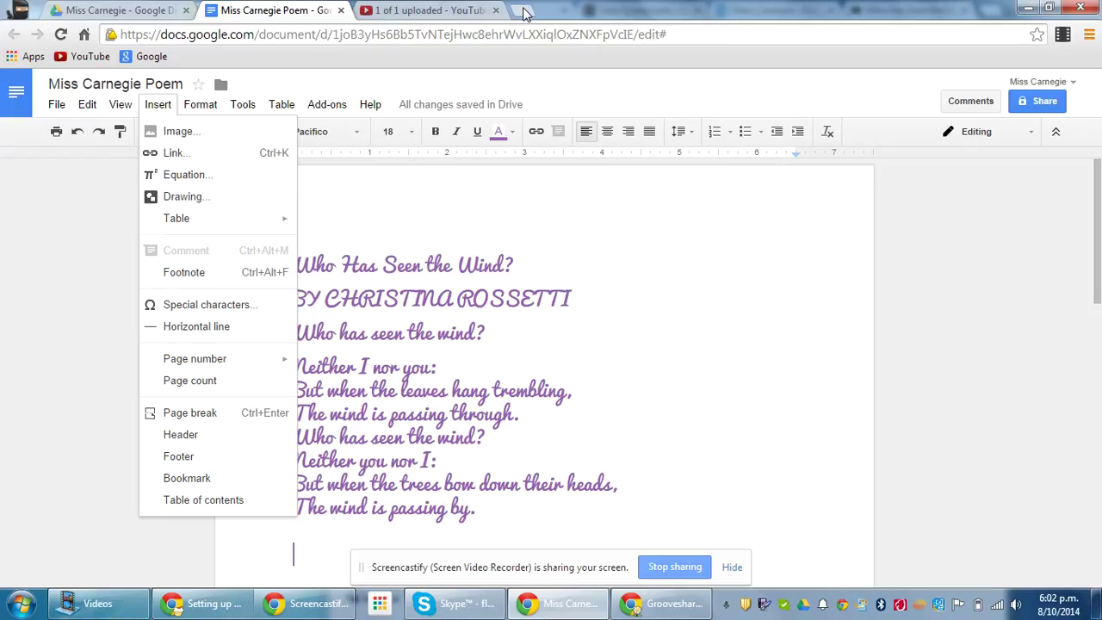
Step: Close the open menu and search Google for "wind" in a new browser tab, showing the image results
{"action": "left_click", "coordinate": [696, 327]}
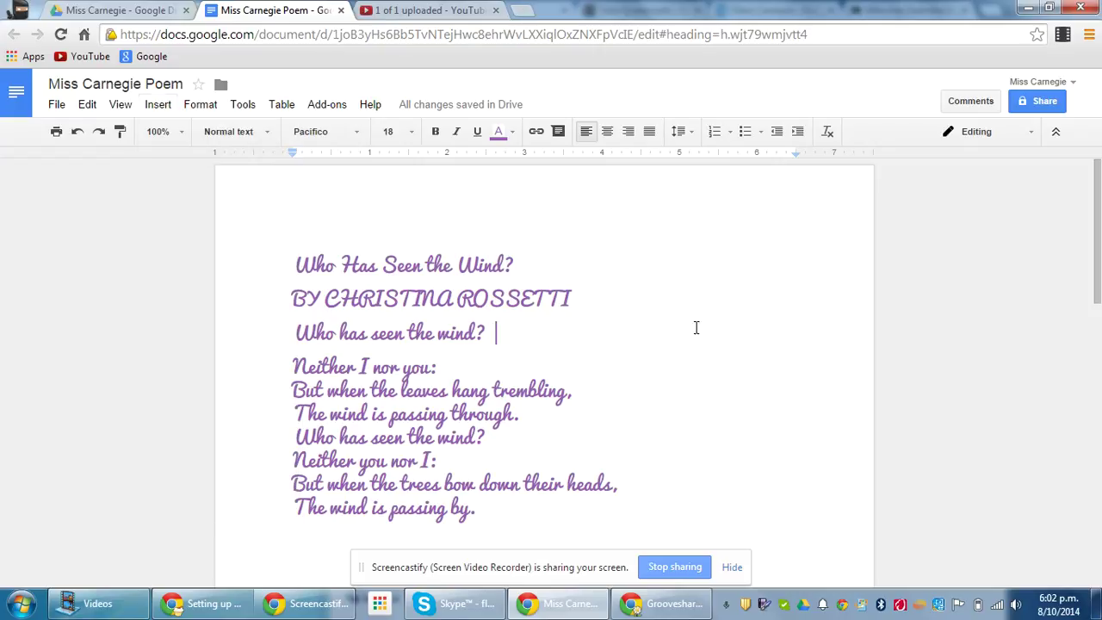
{"action": "left_click", "coordinate": [527, 14]}
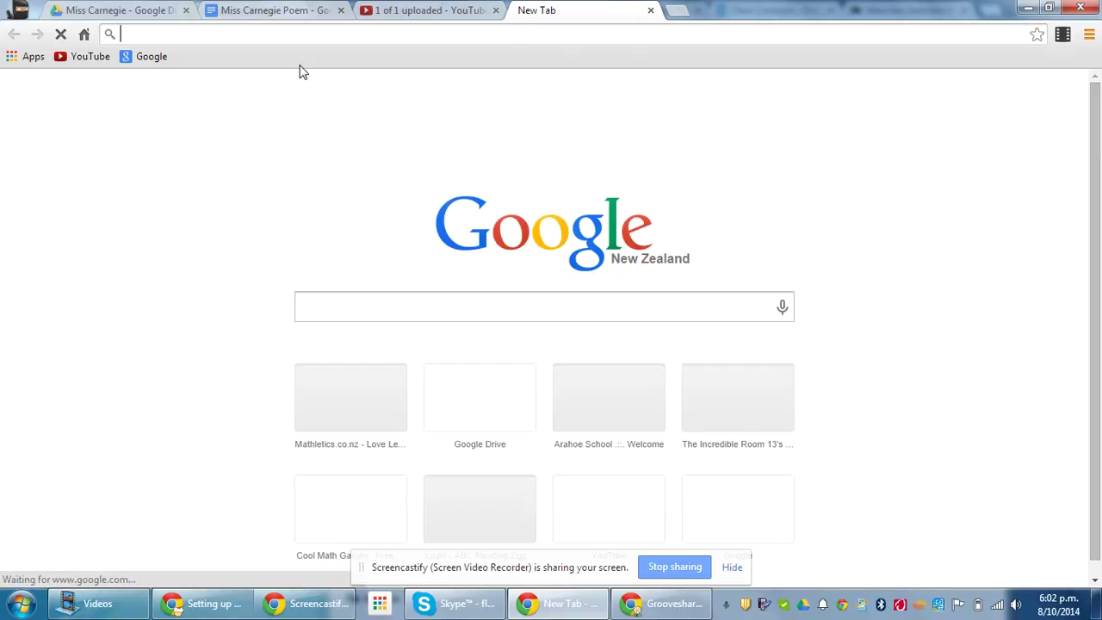
{"action": "left_click", "coordinate": [480, 306]}
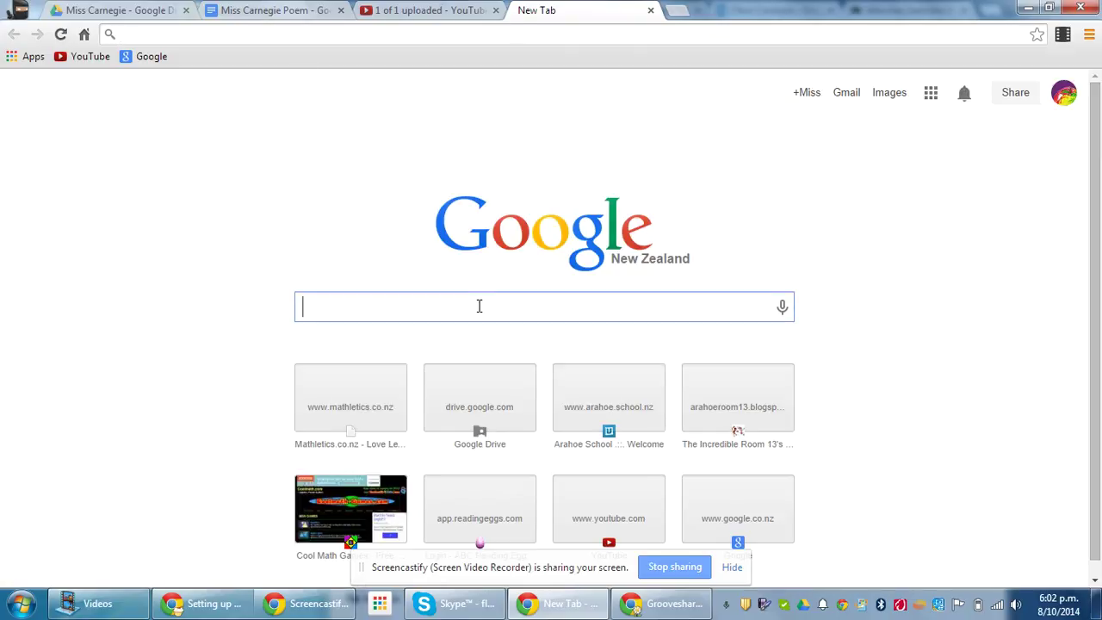
{"action": "type", "text": "wind"}
{"action": "key", "text": "Return"}
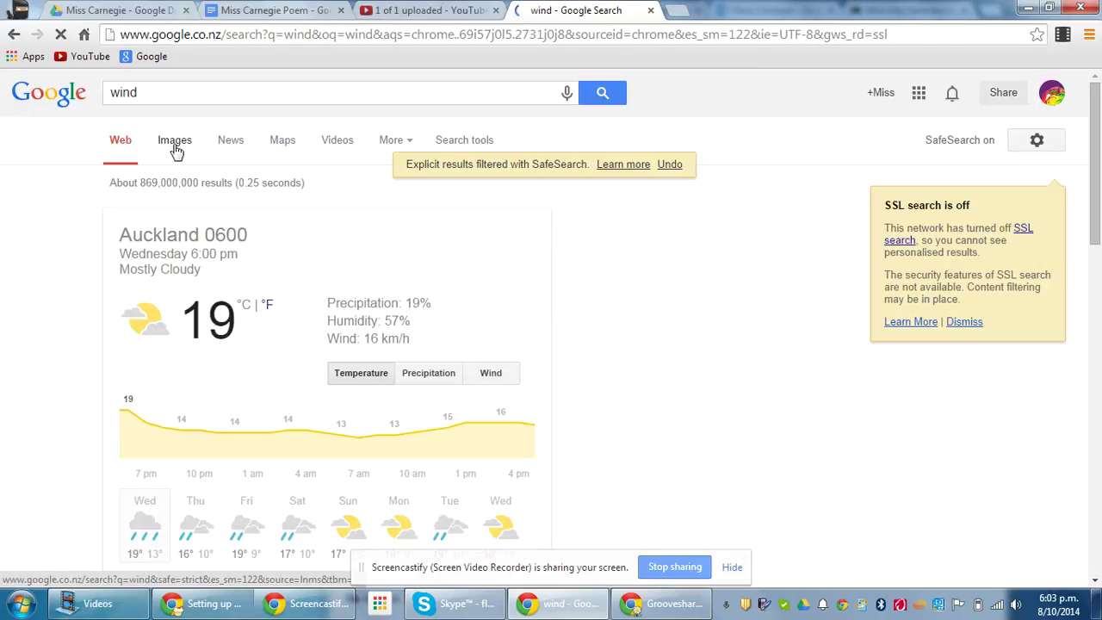
{"action": "left_click", "coordinate": [176, 147]}
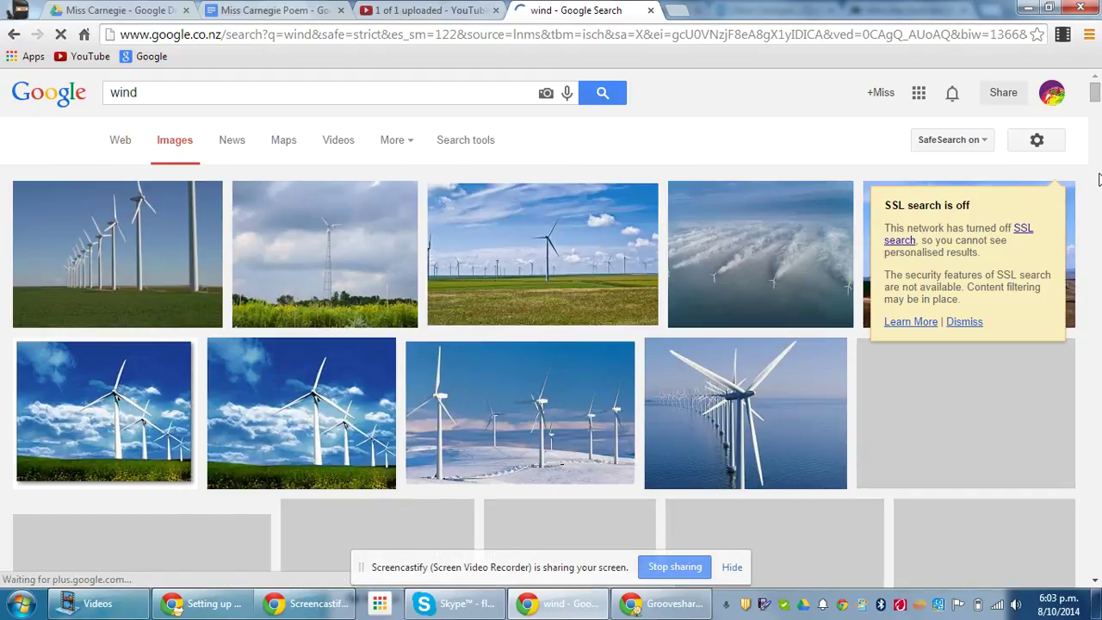
Step: Find the picture of windblown white and green grass among the wind image results and copy it
{"action": "scroll", "coordinate": [1099, 178], "scroll_direction": "down", "scroll_amount": 10}
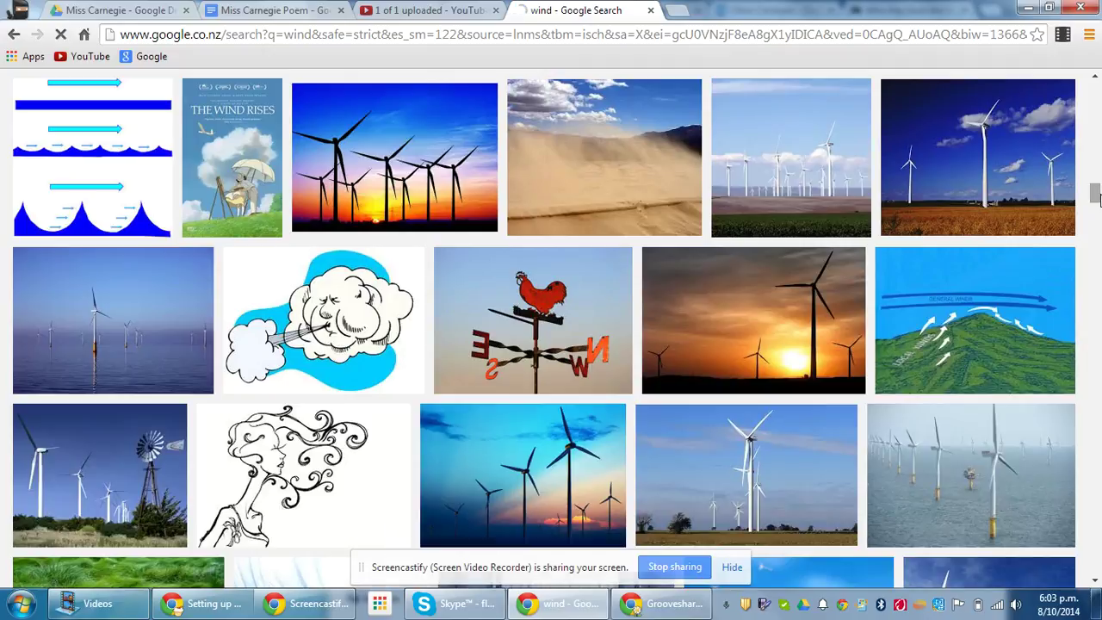
{"action": "left_click_drag", "start_coordinate": [1095, 193], "coordinate": [1096, 224]}
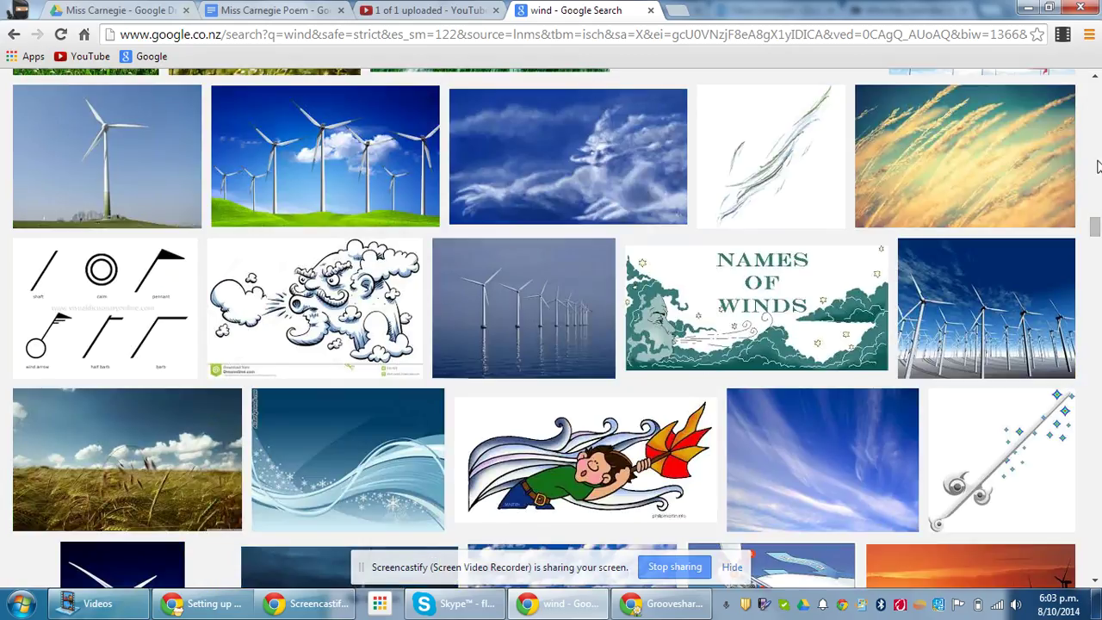
{"action": "left_click", "coordinate": [1096, 78]}
{"action": "left_click", "coordinate": [1095, 77]}
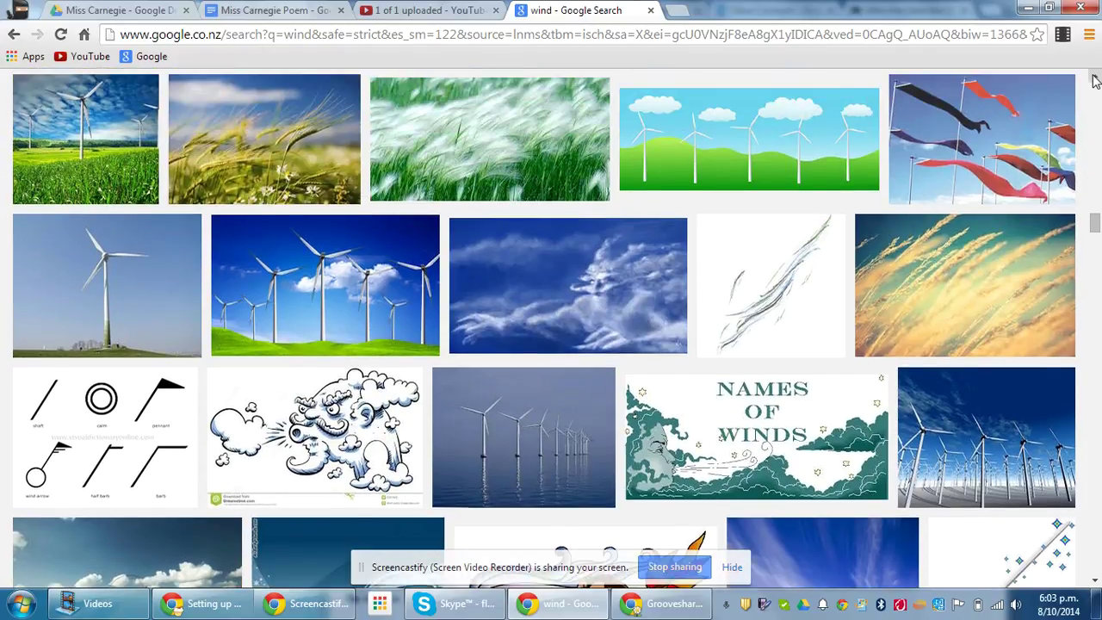
{"action": "right_click", "coordinate": [476, 156]}
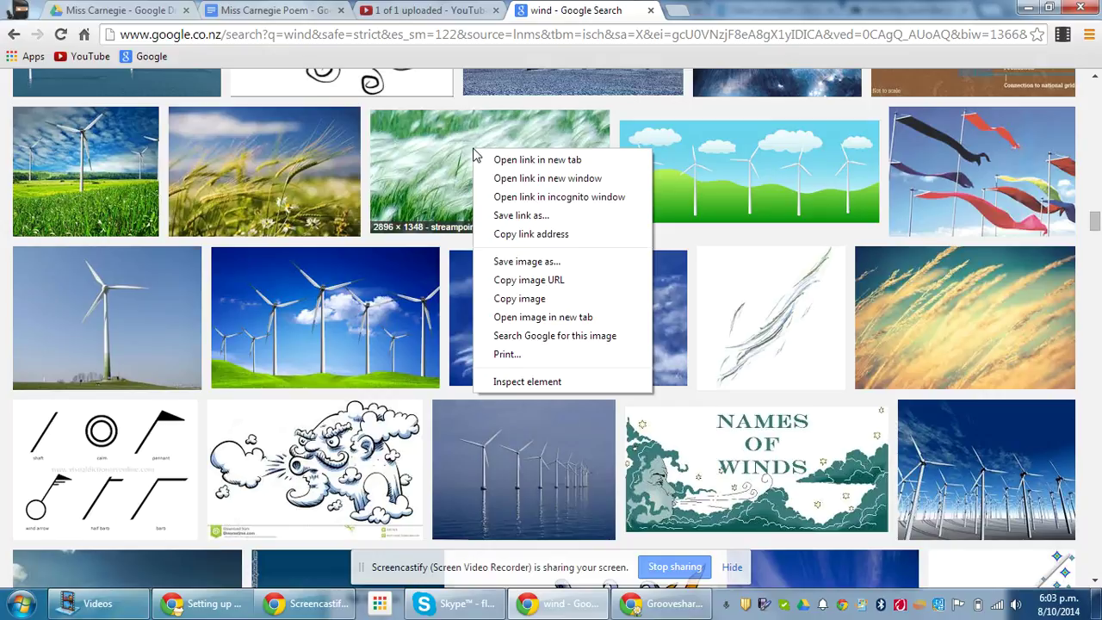
{"action": "left_click", "coordinate": [519, 299]}
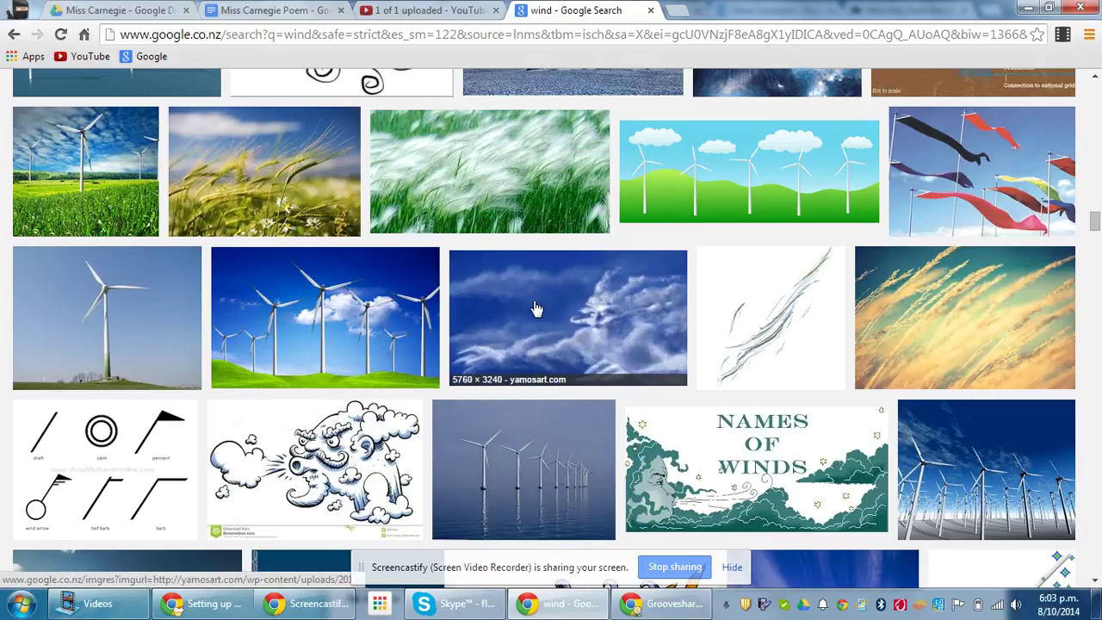
{"action": "right_click", "coordinate": [501, 180]}
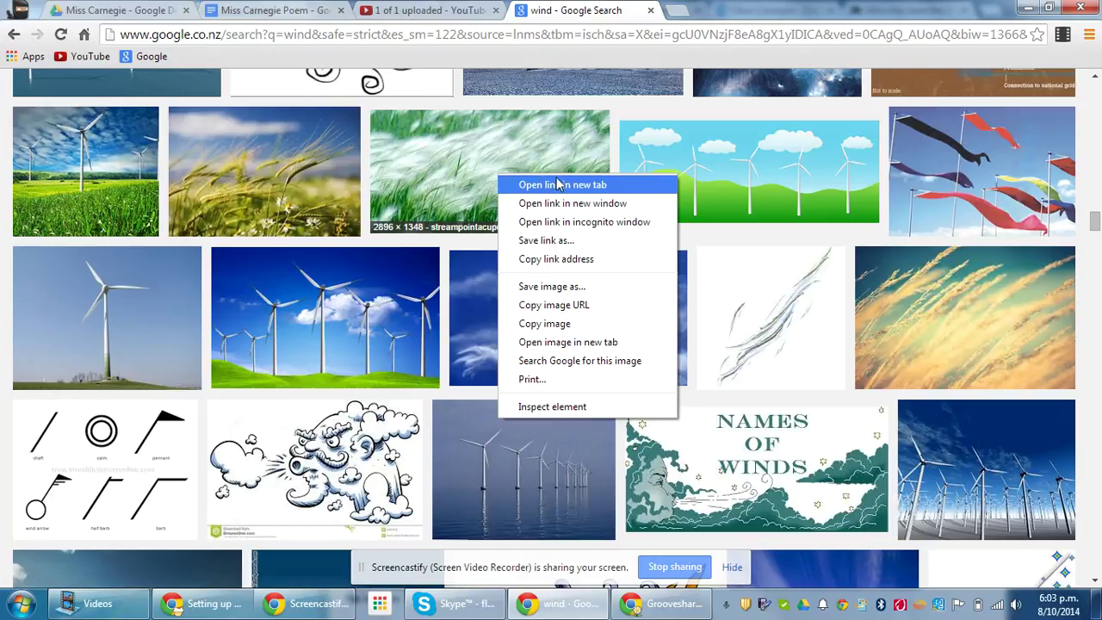
{"action": "left_click", "coordinate": [547, 326]}
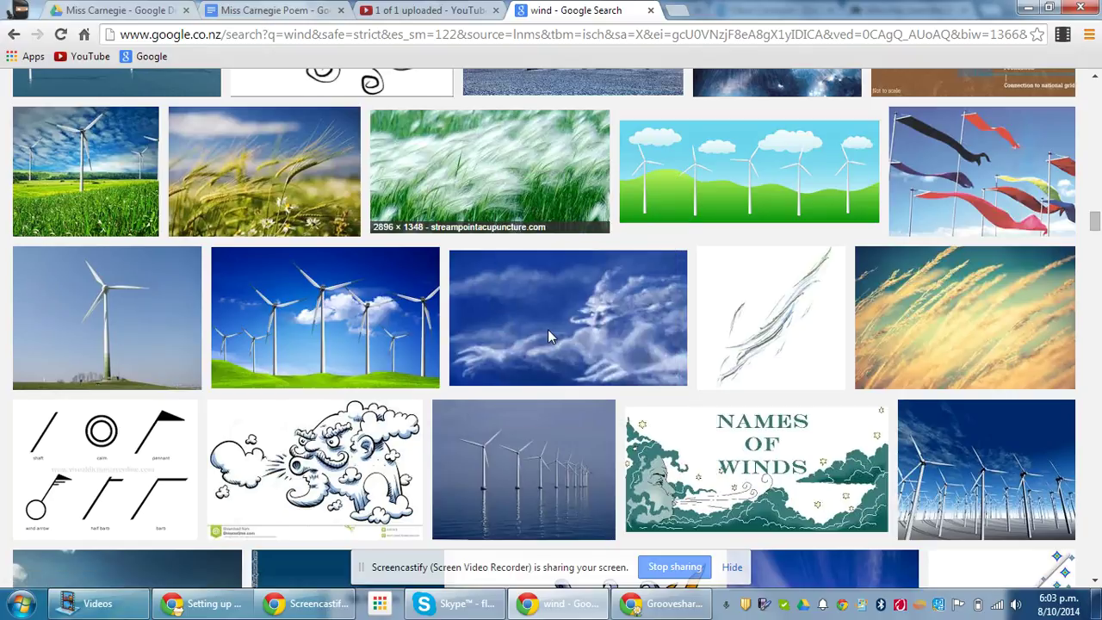
Step: Return to the Miss Carnegie Poem document, add a new line below the poem and paste the copied grass picture there
{"action": "left_click", "coordinate": [266, 10]}
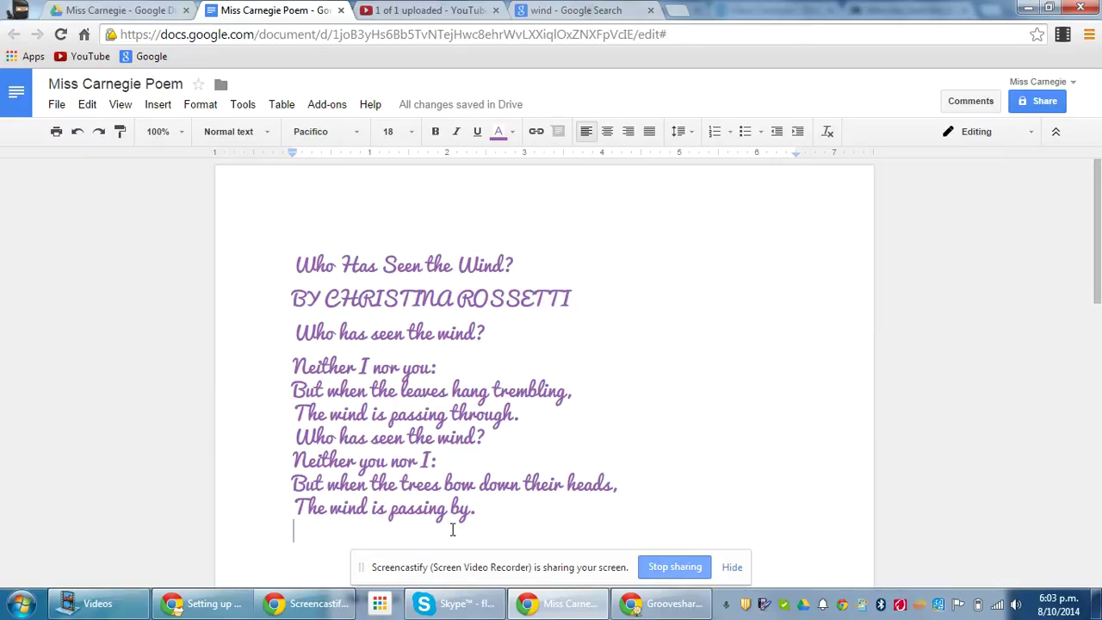
{"action": "key", "text": "Return"}
{"action": "right_click", "coordinate": [378, 544]}
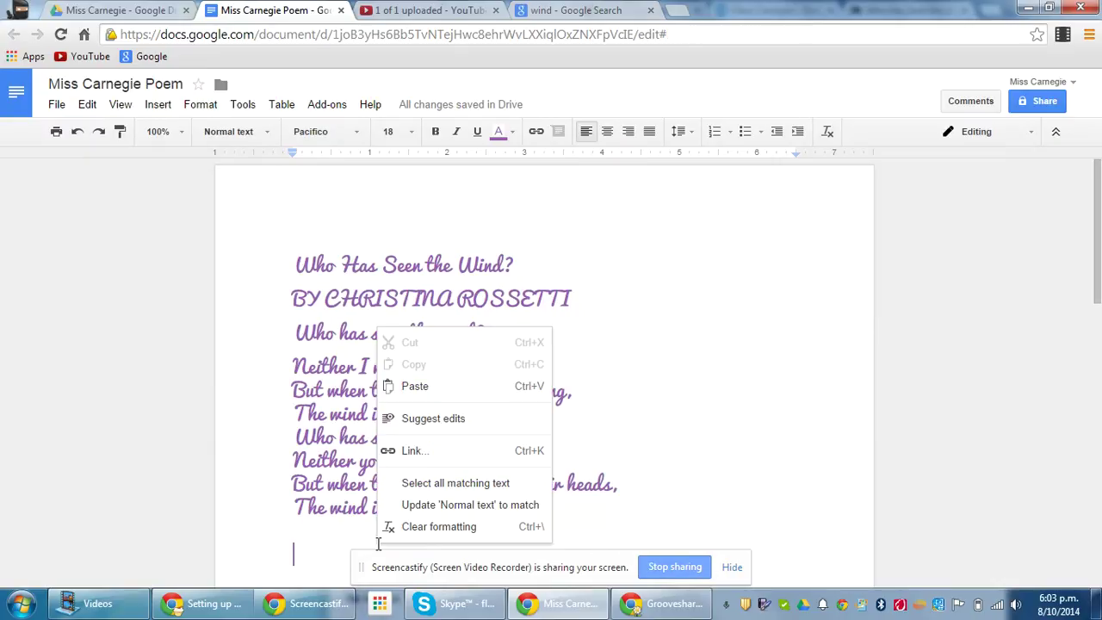
{"action": "left_click", "coordinate": [446, 389]}
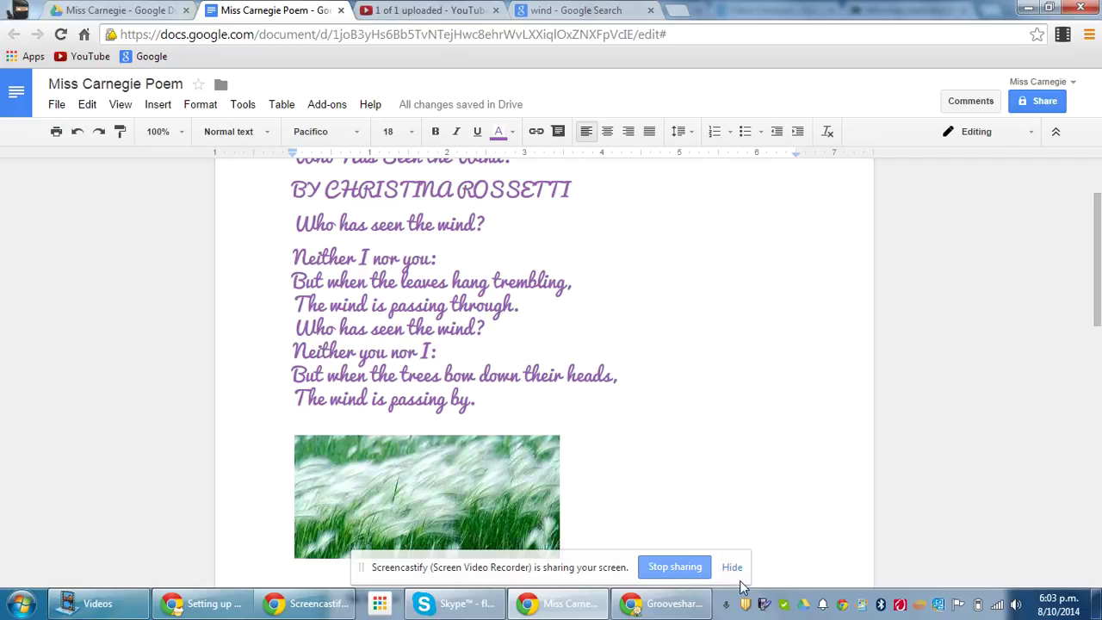
Step: Delete the pasted grass picture and paste it again at the same place below the poem
{"action": "left_click", "coordinate": [732, 568]}
{"action": "key", "text": "BackSpace"}
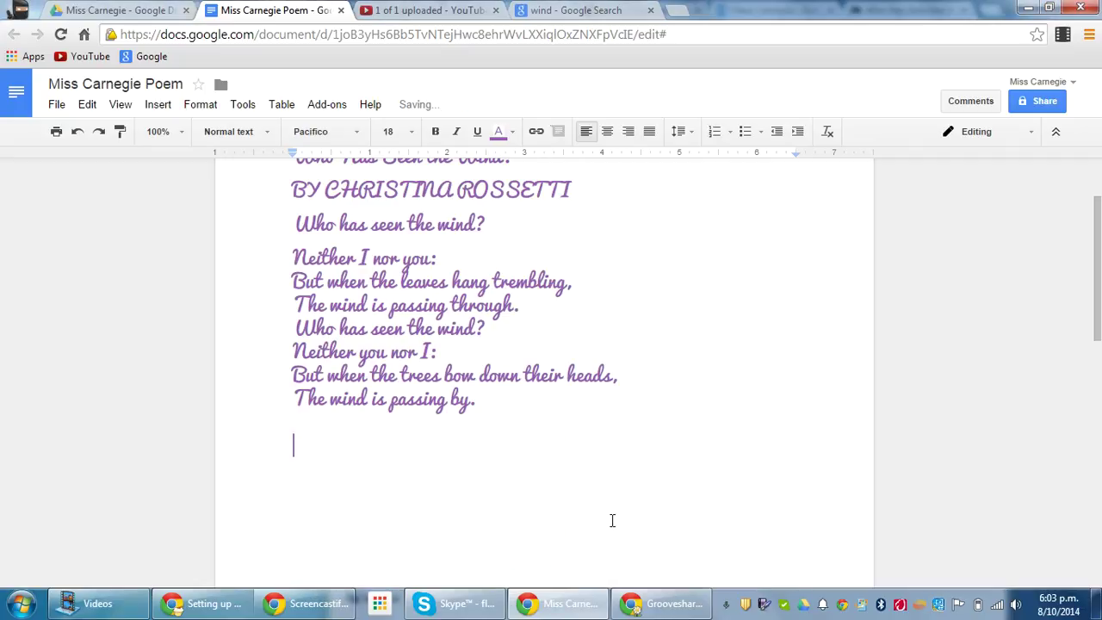
{"action": "right_click", "coordinate": [301, 444]}
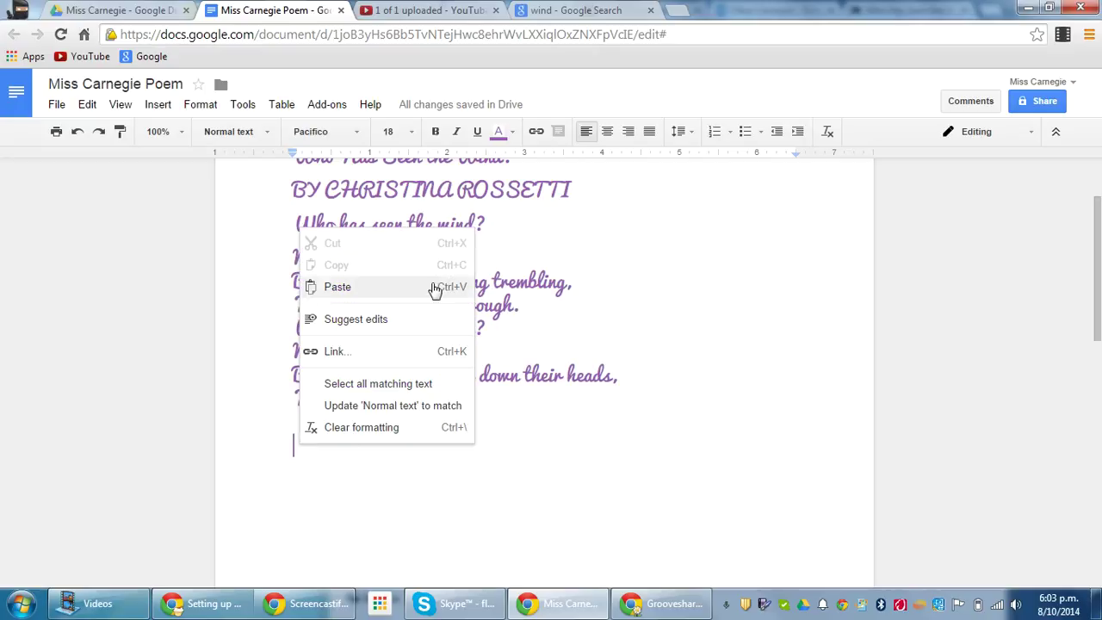
{"action": "left_click", "coordinate": [338, 286]}
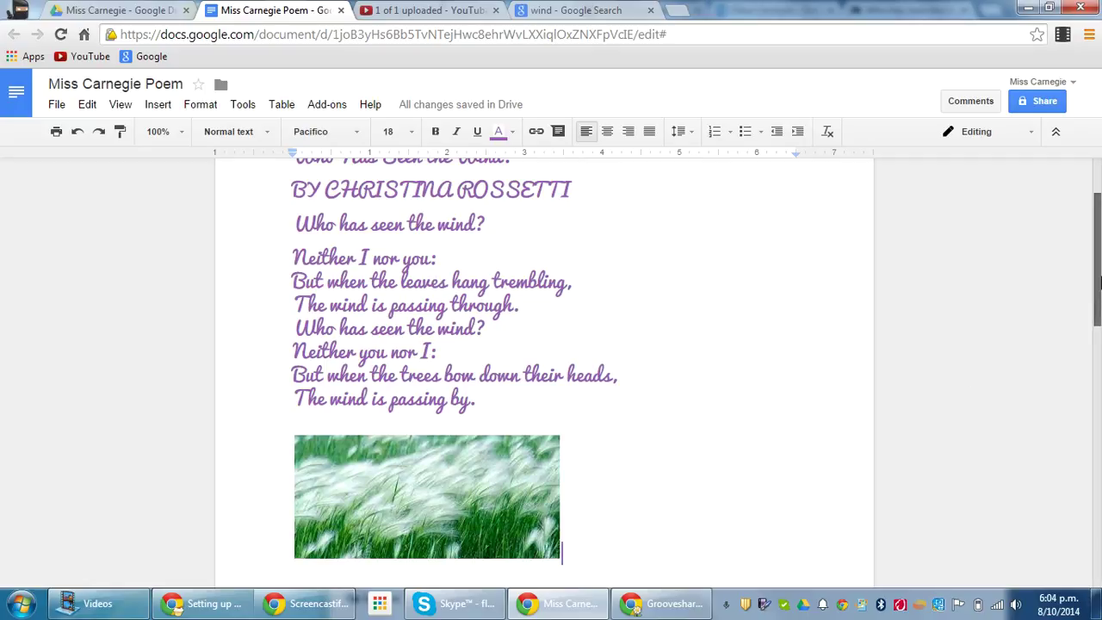
Step: Add the comment "Please print my poem" to the poem document
{"action": "left_click_drag", "start_coordinate": [1099, 287], "coordinate": [1100, 226]}
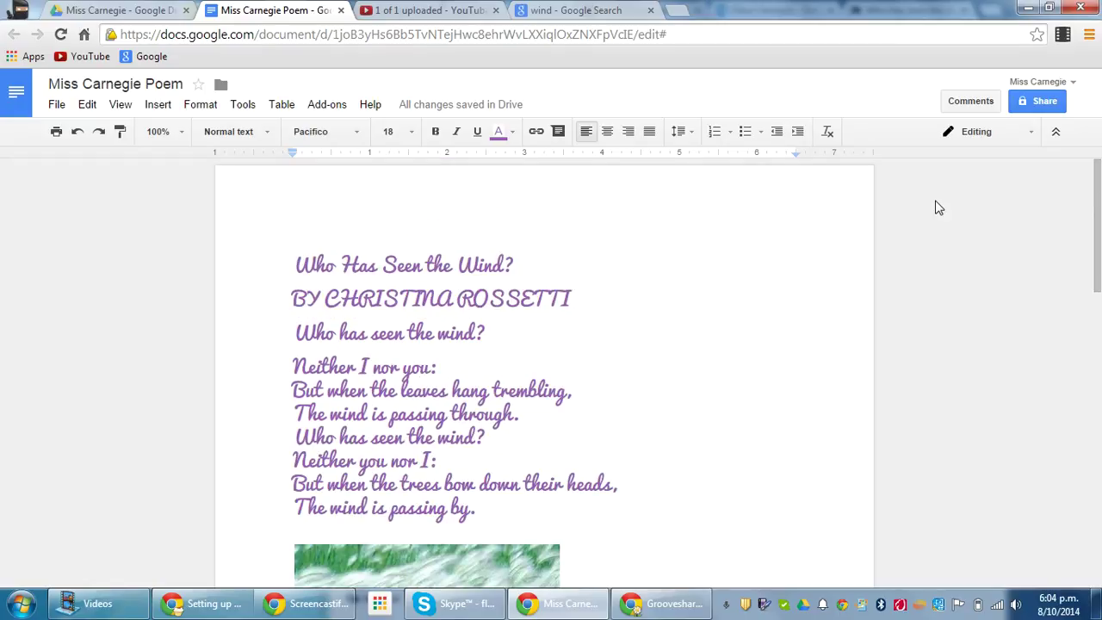
{"action": "left_click", "coordinate": [969, 104]}
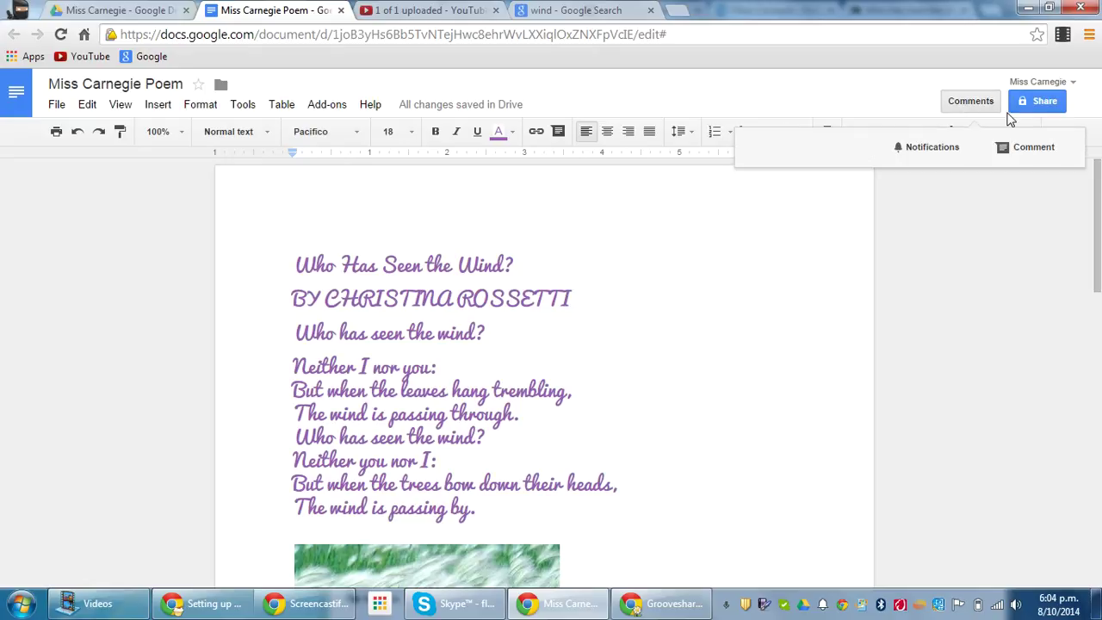
{"action": "left_click", "coordinate": [1032, 147]}
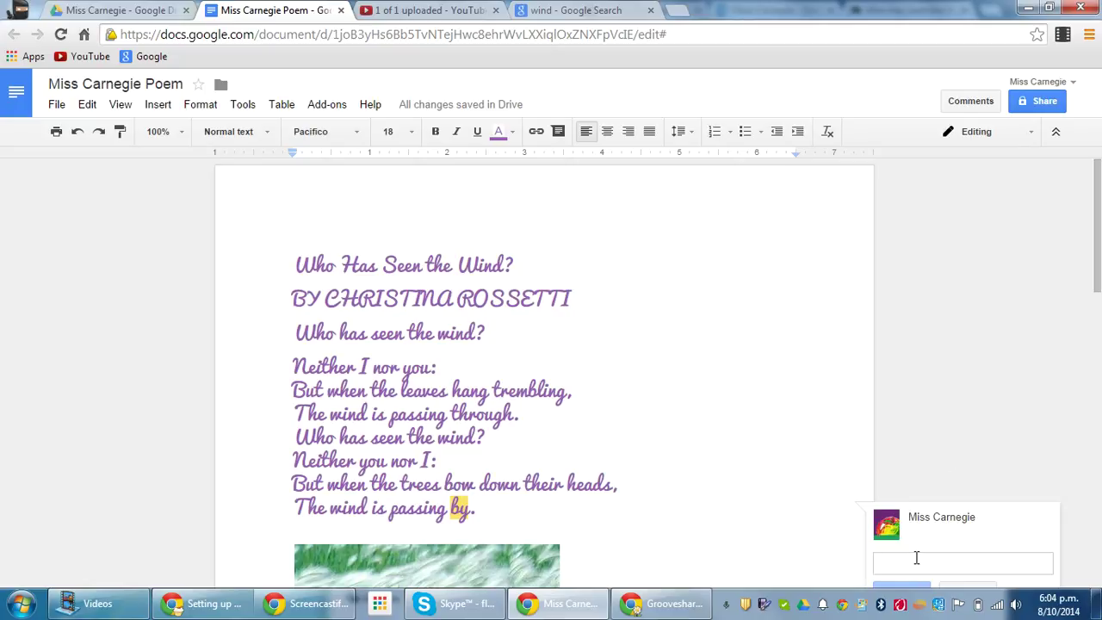
{"action": "type", "text": "Please print my poem"}
{"action": "scroll", "coordinate": [1098, 228], "scroll_direction": "down", "scroll_amount": 2}
{"action": "scroll", "coordinate": [1099, 228], "scroll_direction": "down", "scroll_amount": 2}
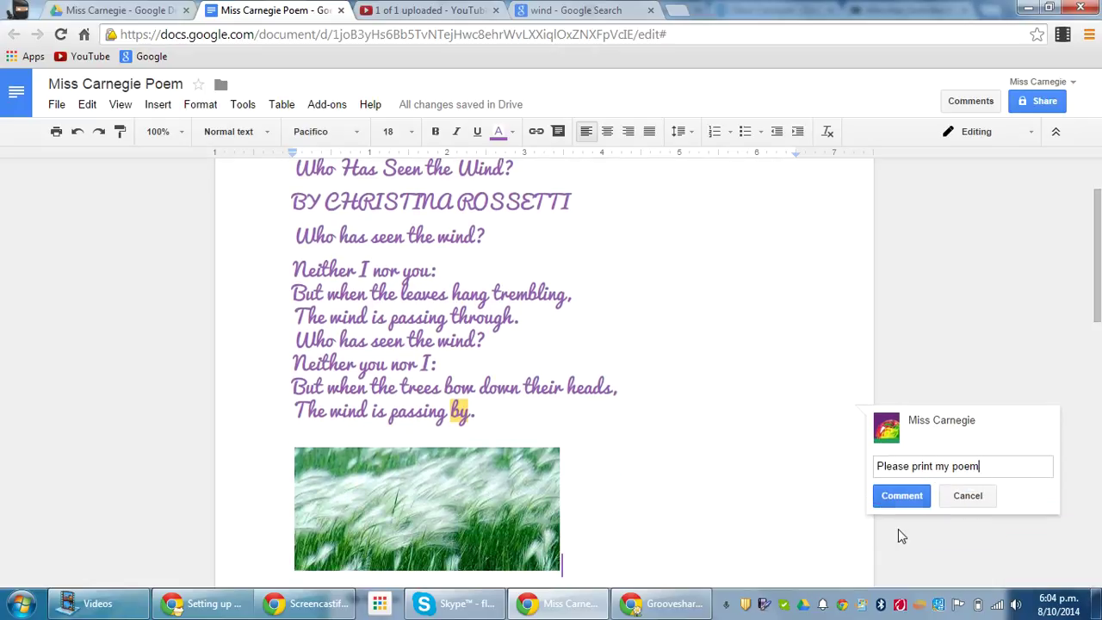
{"action": "left_click", "coordinate": [903, 497]}
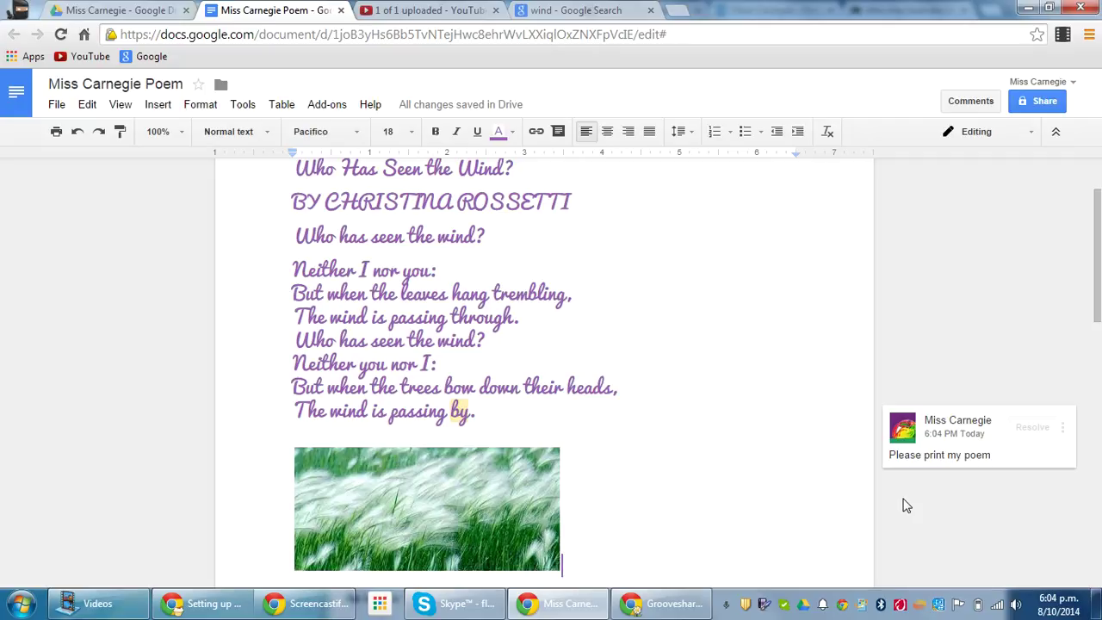
{"action": "left_click", "coordinate": [203, 604]}
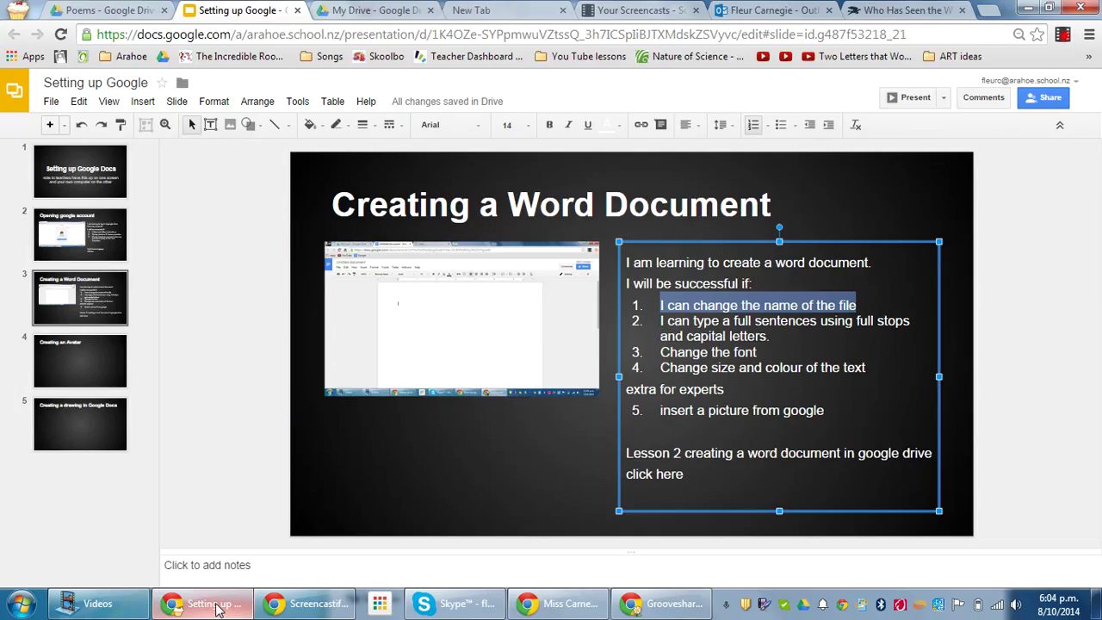
{"action": "left_click", "coordinate": [1064, 36]}
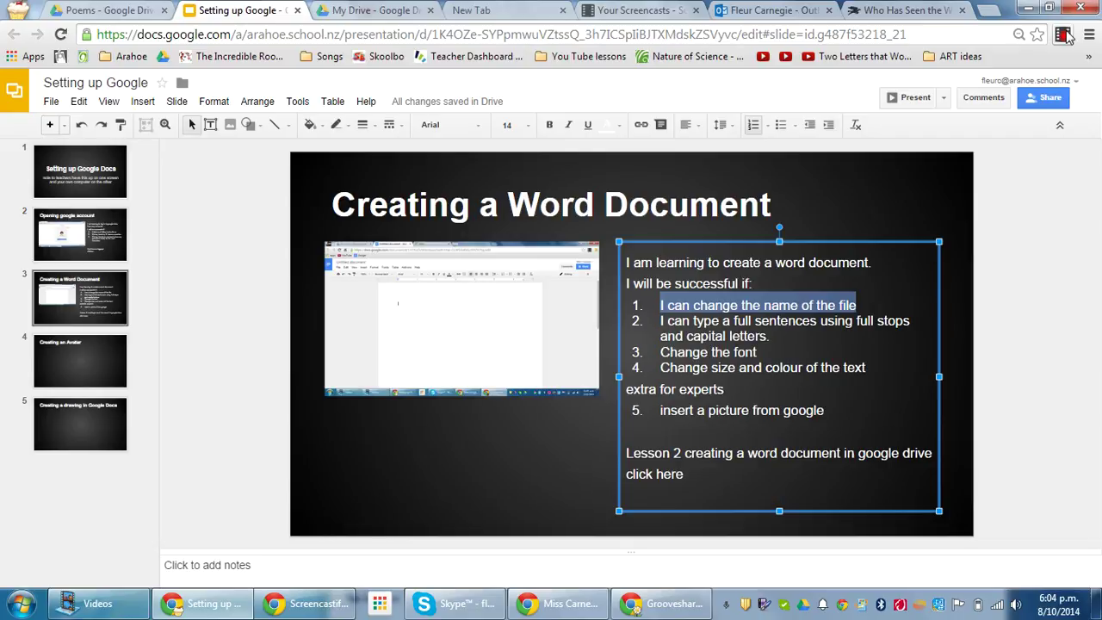
{"action": "left_click", "coordinate": [1060, 151]}
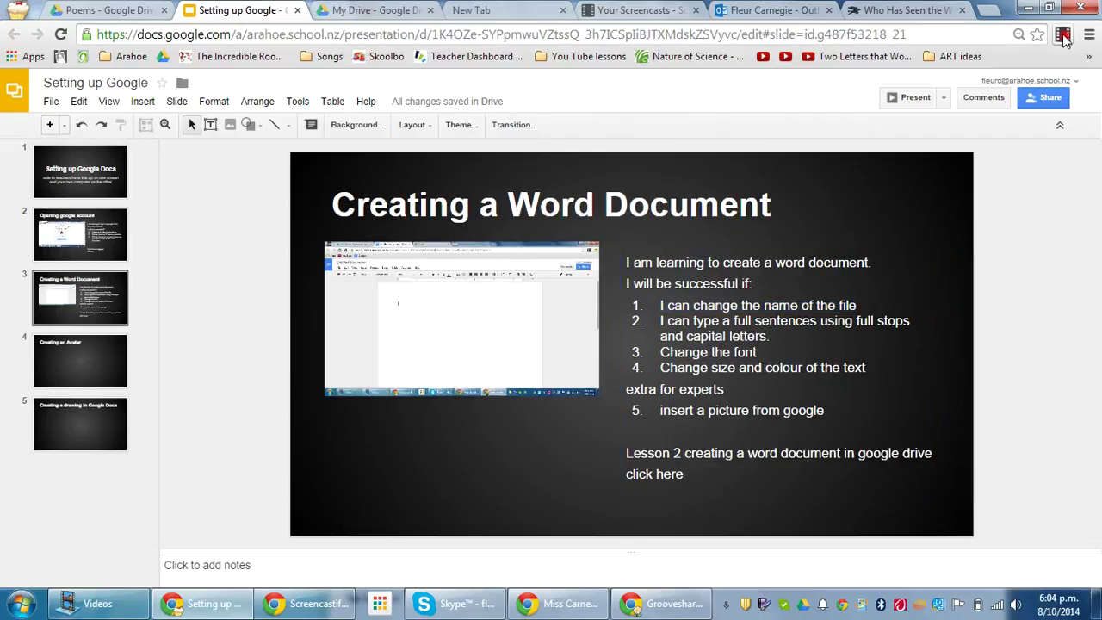
{"action": "left_click", "coordinate": [1064, 38]}
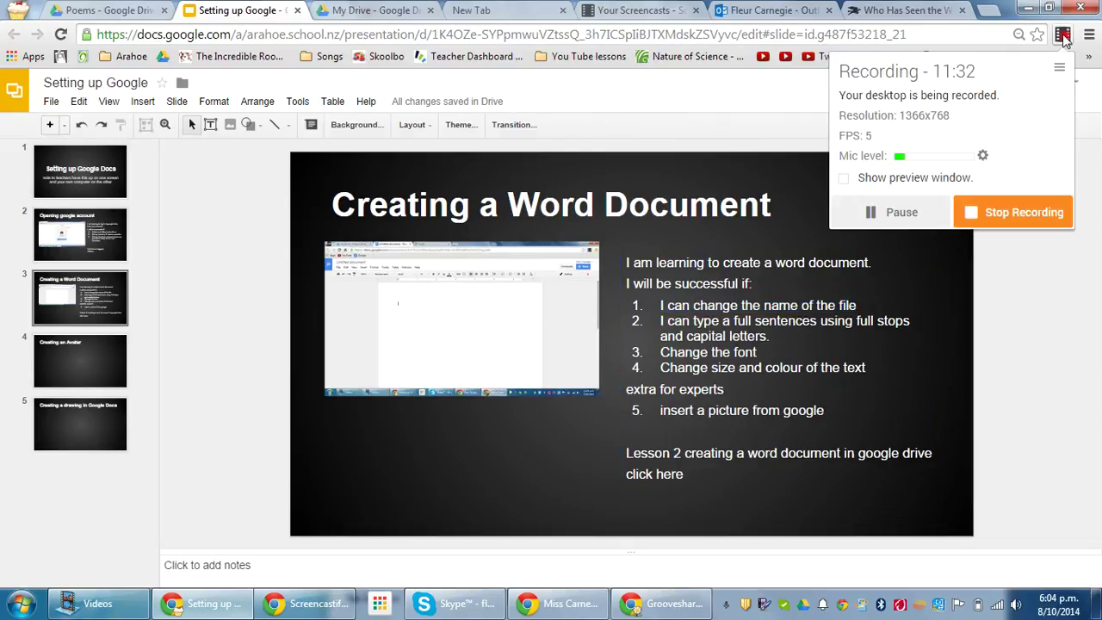